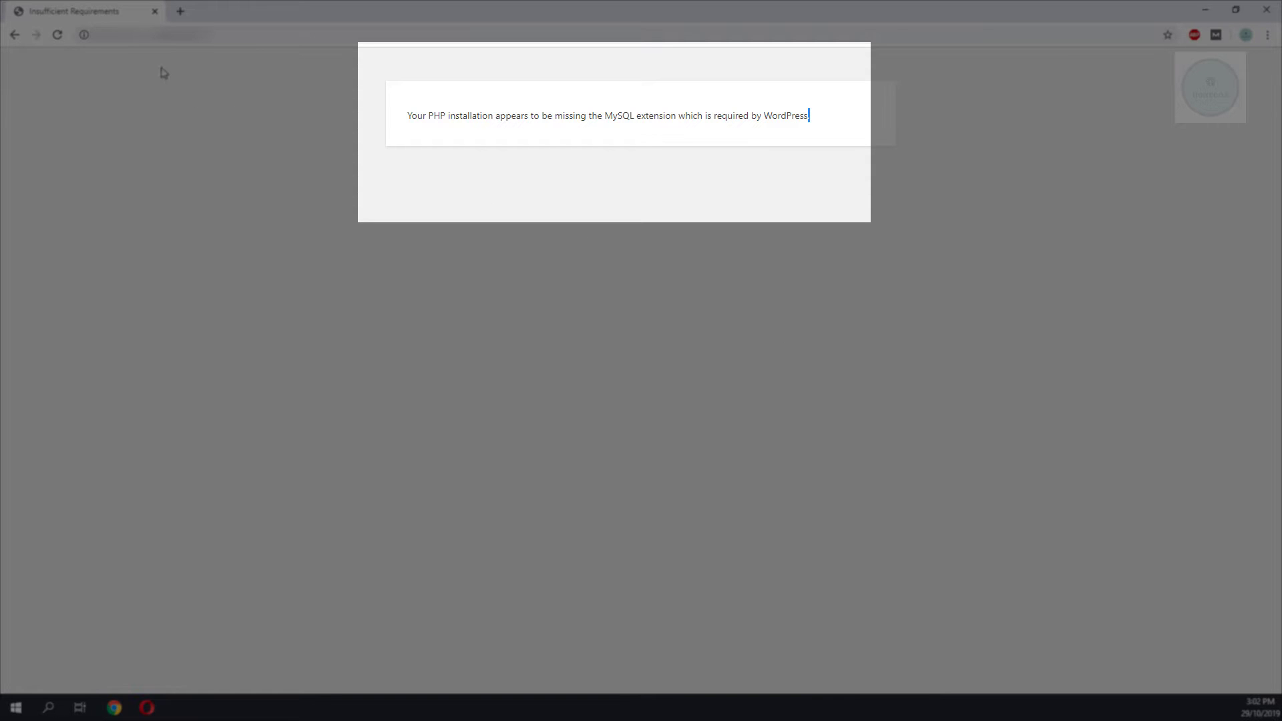
{"action": "left_click", "coordinate": [58, 35]}
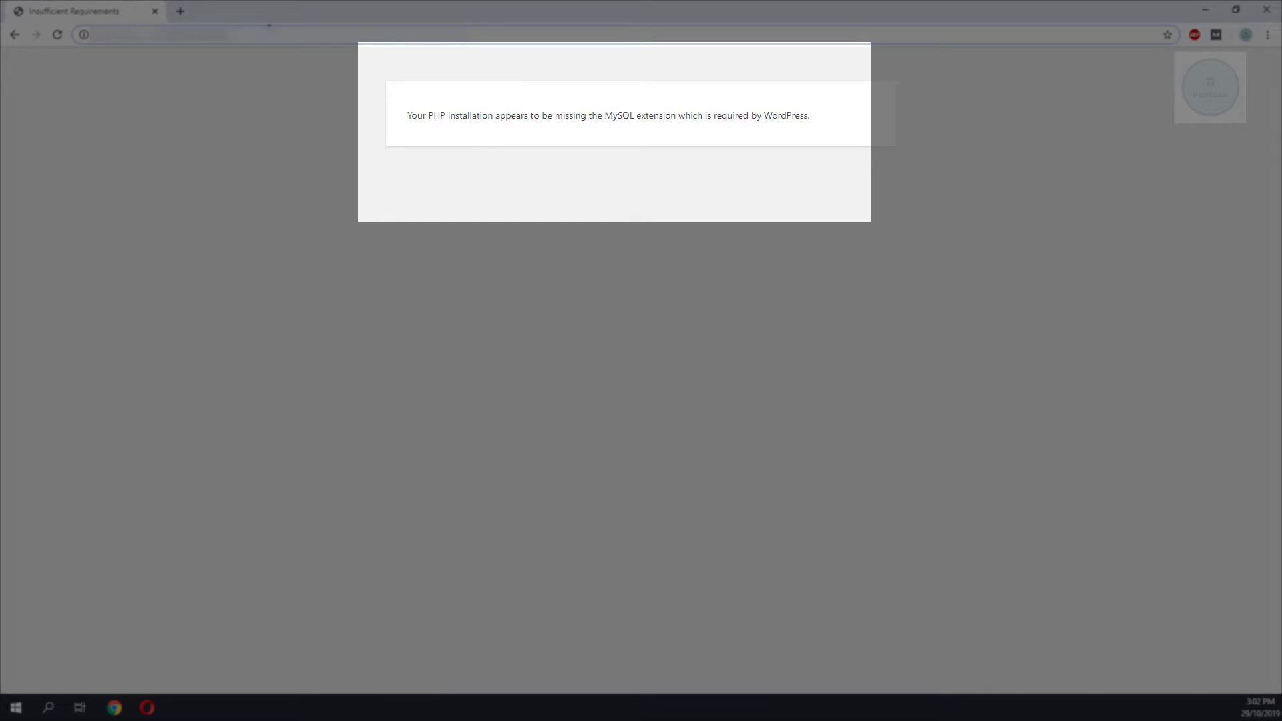
{"action": "key", "text": "ctrl+l"}
{"action": "type", "text": "www.lima.com.my/w"}
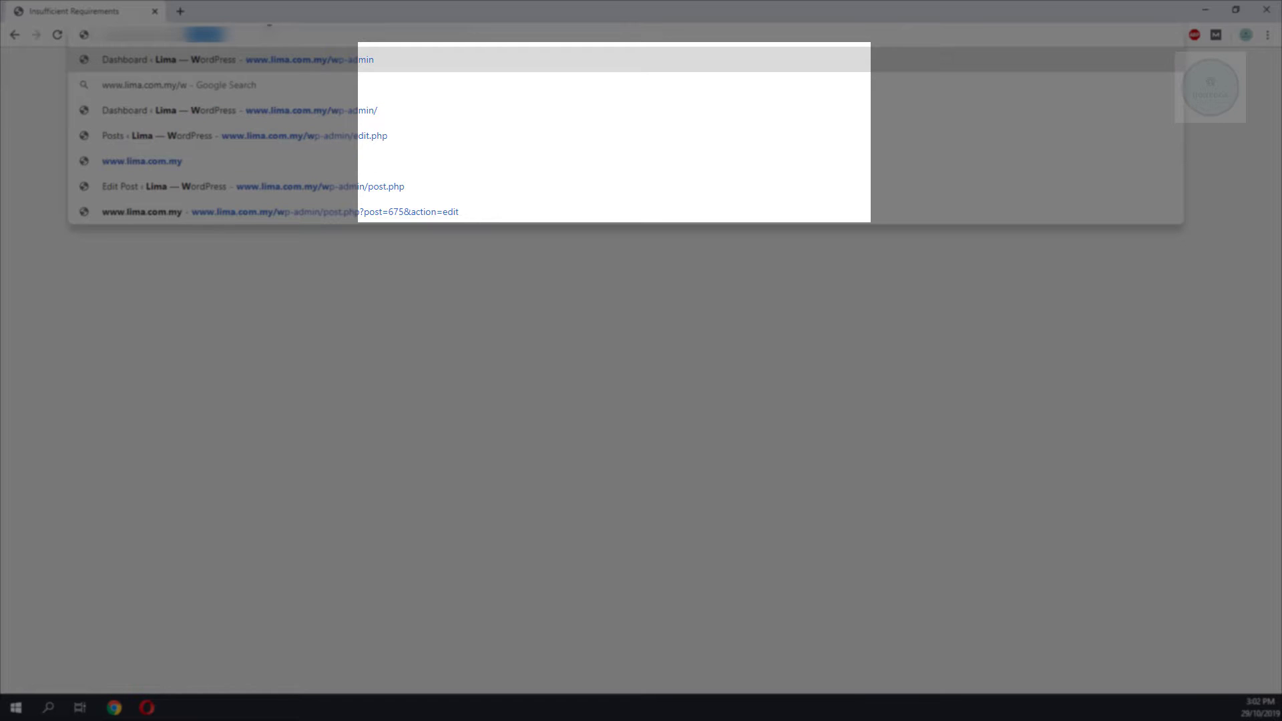
{"action": "type", "text": "p"}
{"action": "key", "text": "Return"}
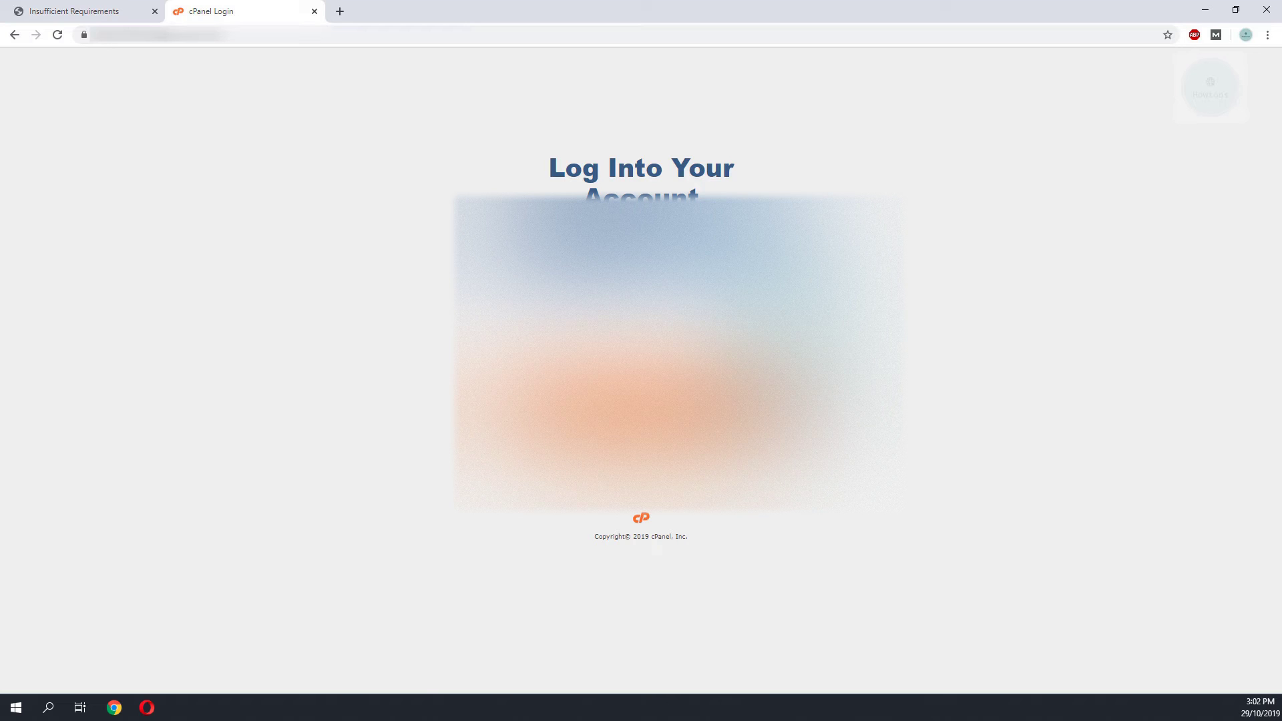
Log into the HostGator cPanel and bring the Software section into view
{"action": "key", "text": "Return"}
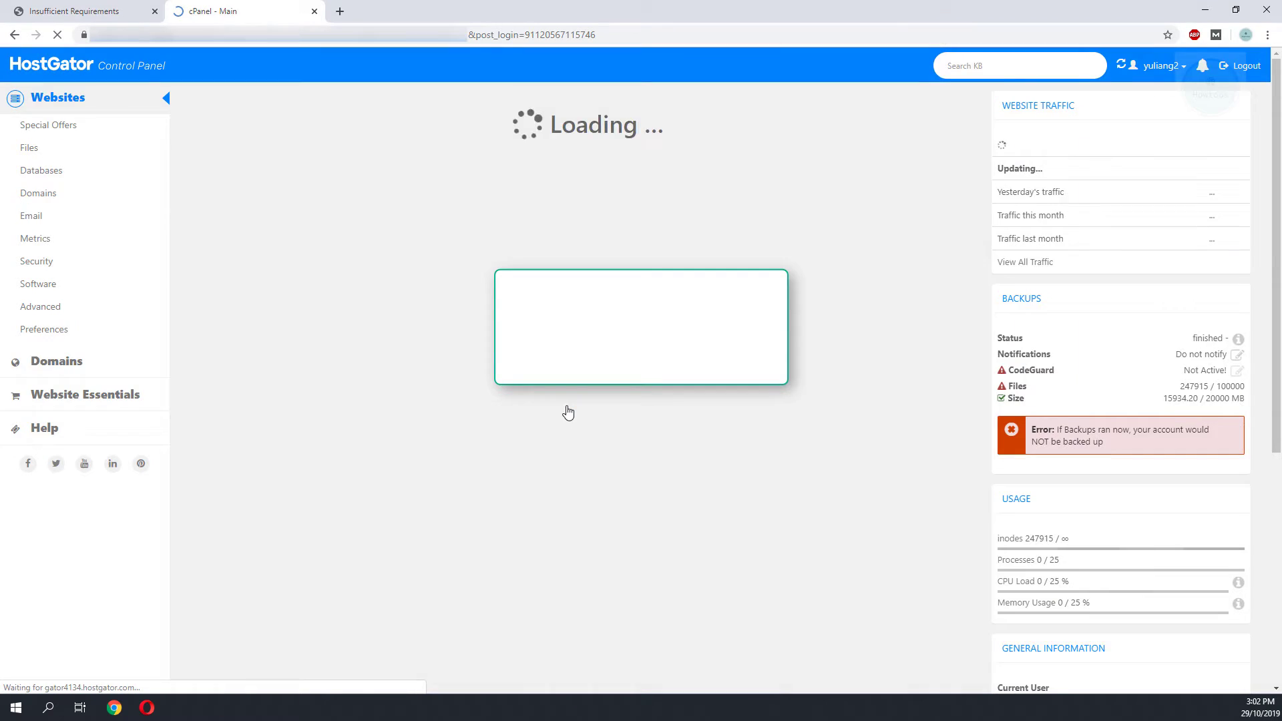
{"action": "scroll", "coordinate": [663, 382], "scroll_direction": "down", "scroll_amount": 20}
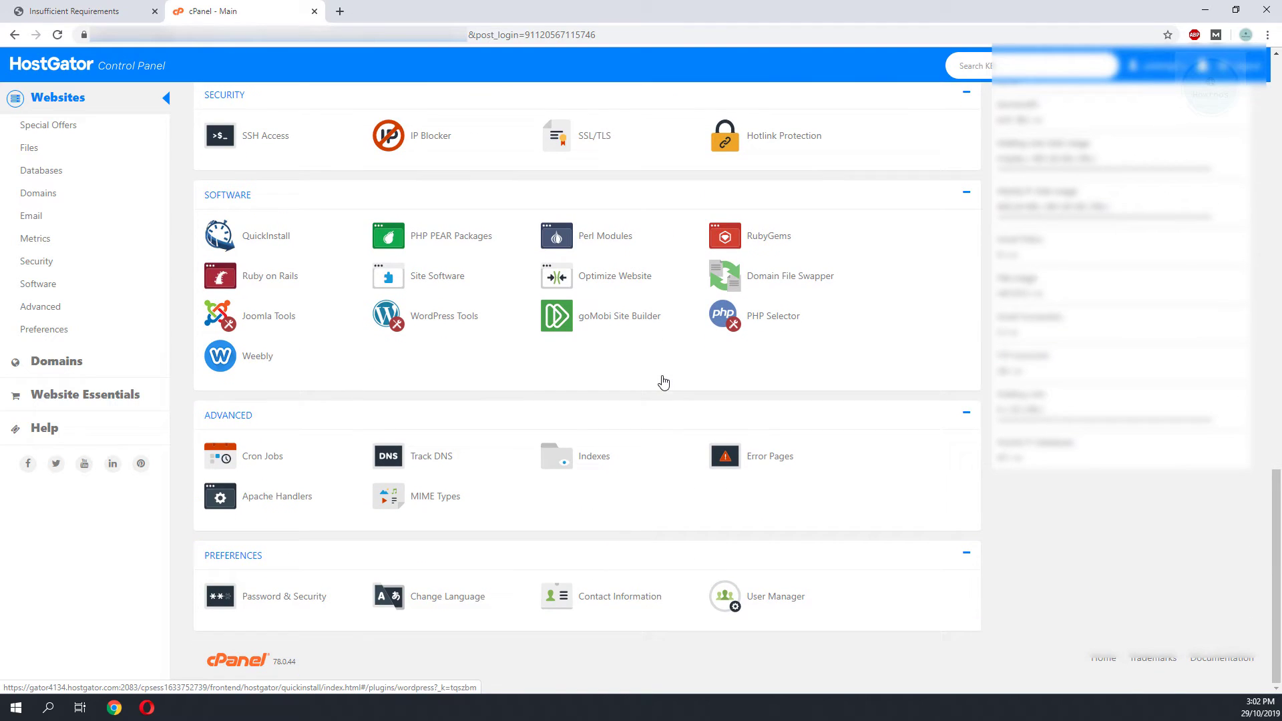
{"action": "scroll", "coordinate": [601, 596], "scroll_direction": "up", "scroll_amount": 3}
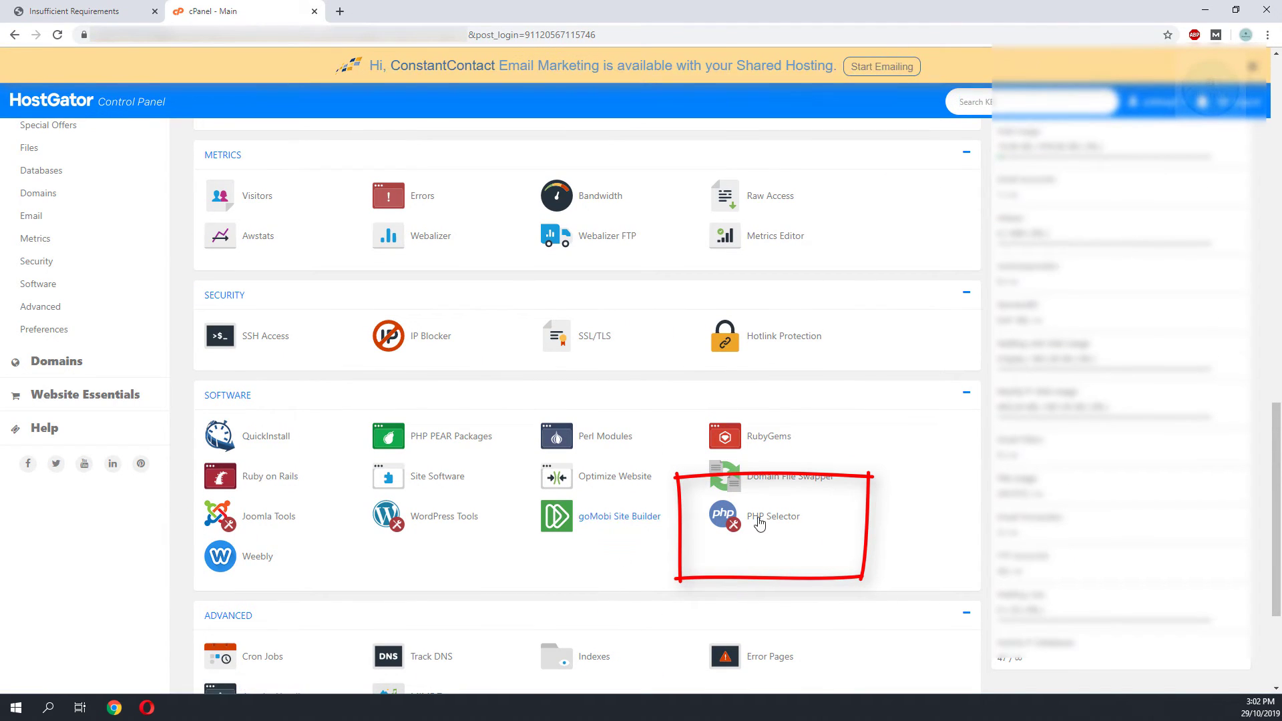
In PHP Selector, change the .php handler from PHP 7.1 to Default (5.4) and apply it
{"action": "left_click", "coordinate": [759, 523]}
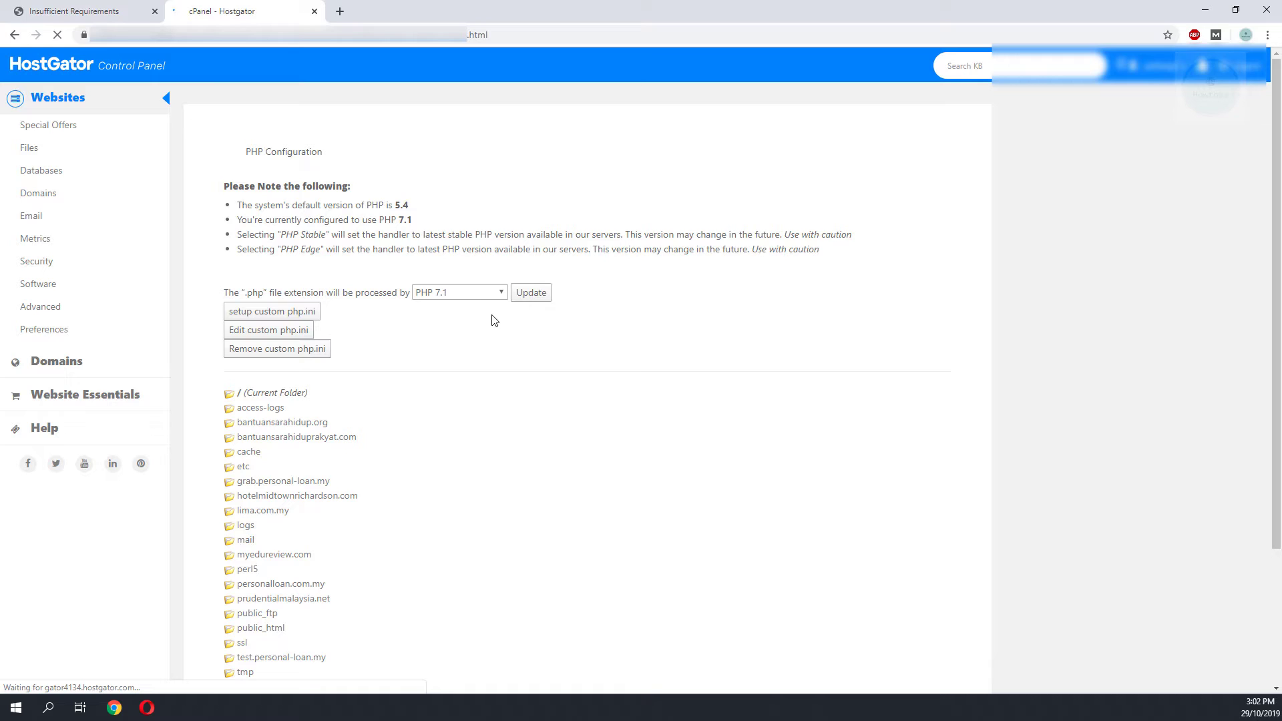
{"action": "left_click", "coordinate": [460, 293]}
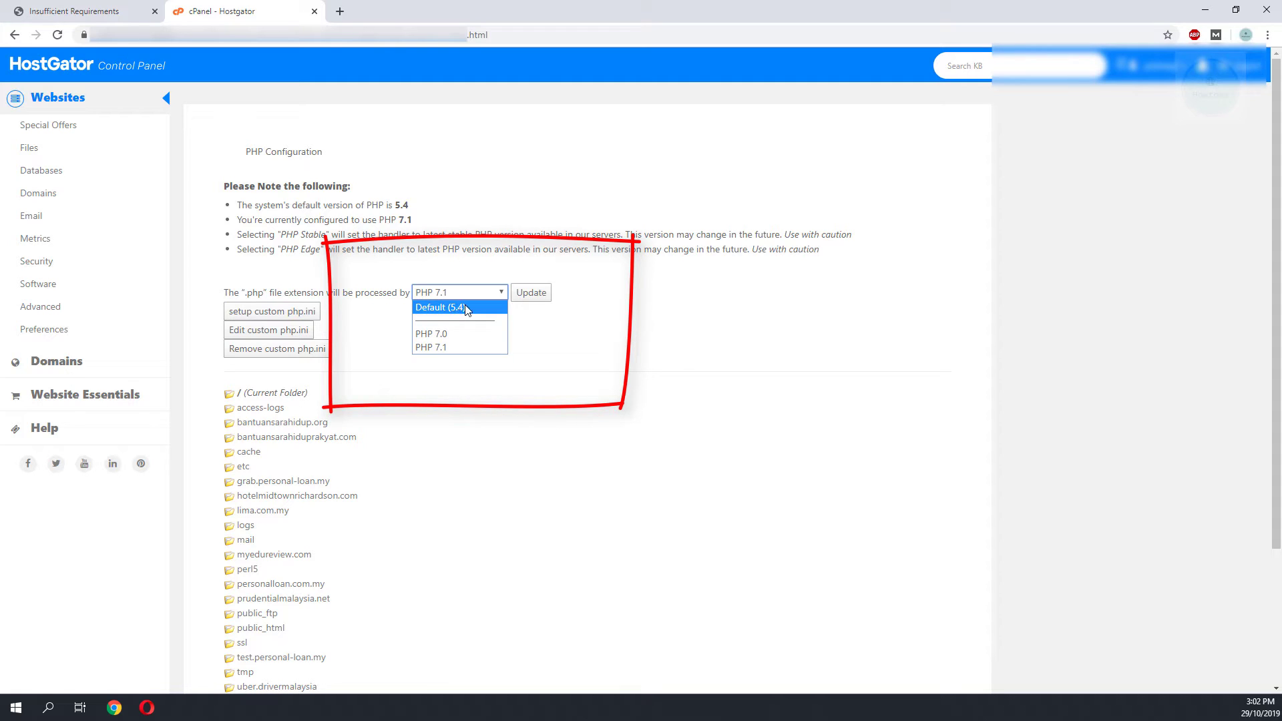
{"action": "left_click", "coordinate": [467, 309]}
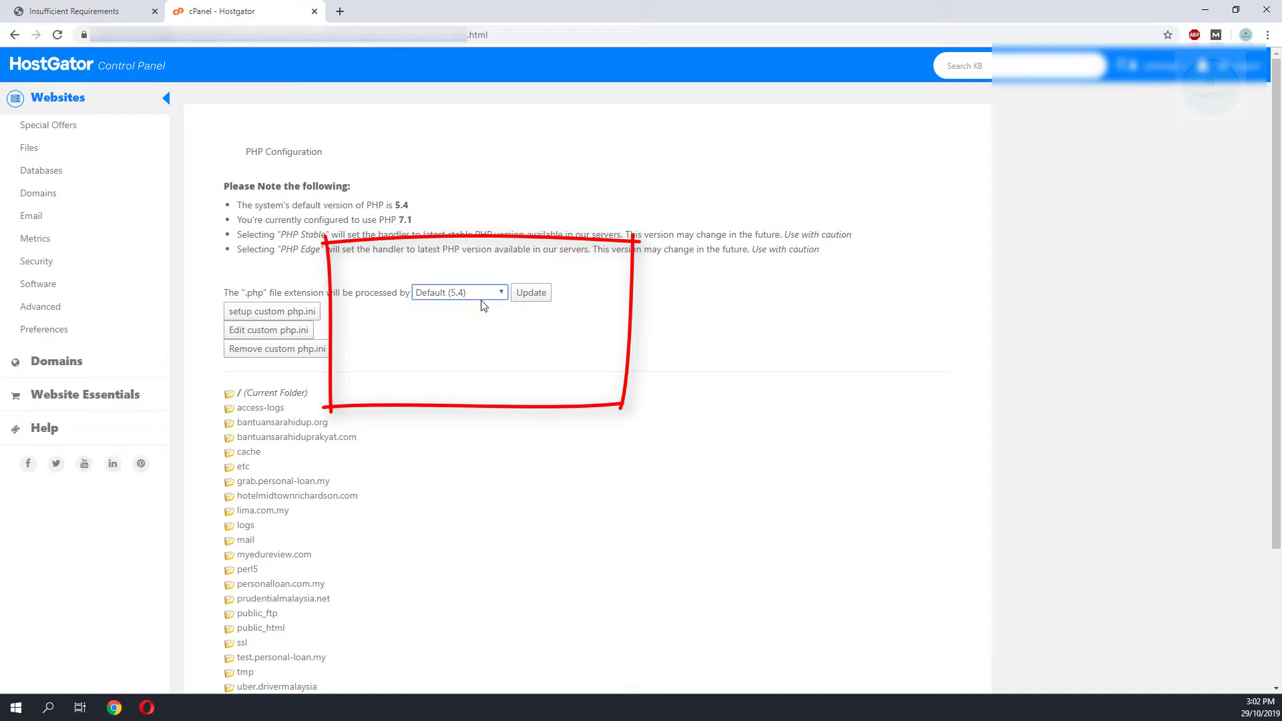
{"action": "left_click", "coordinate": [532, 292]}
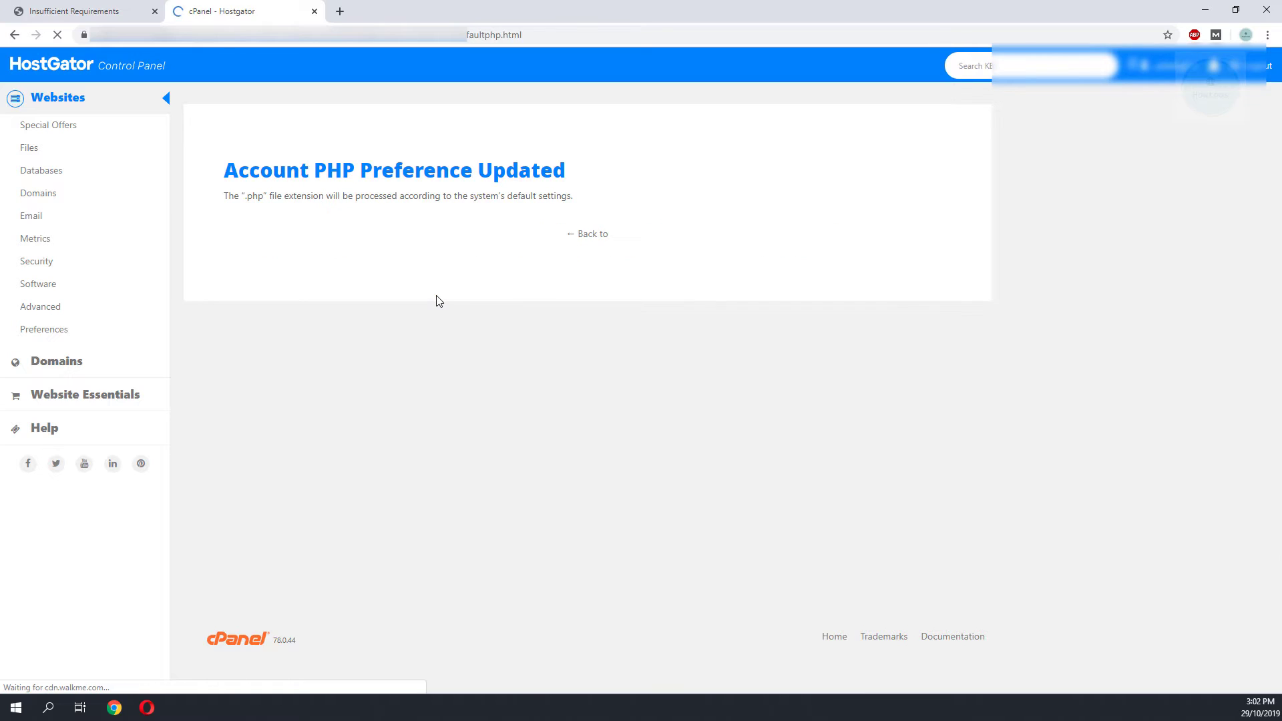
Reload the site, check the LIMA front page loads, then return to the WordPress Dashboard
{"action": "left_click", "coordinate": [63, 12]}
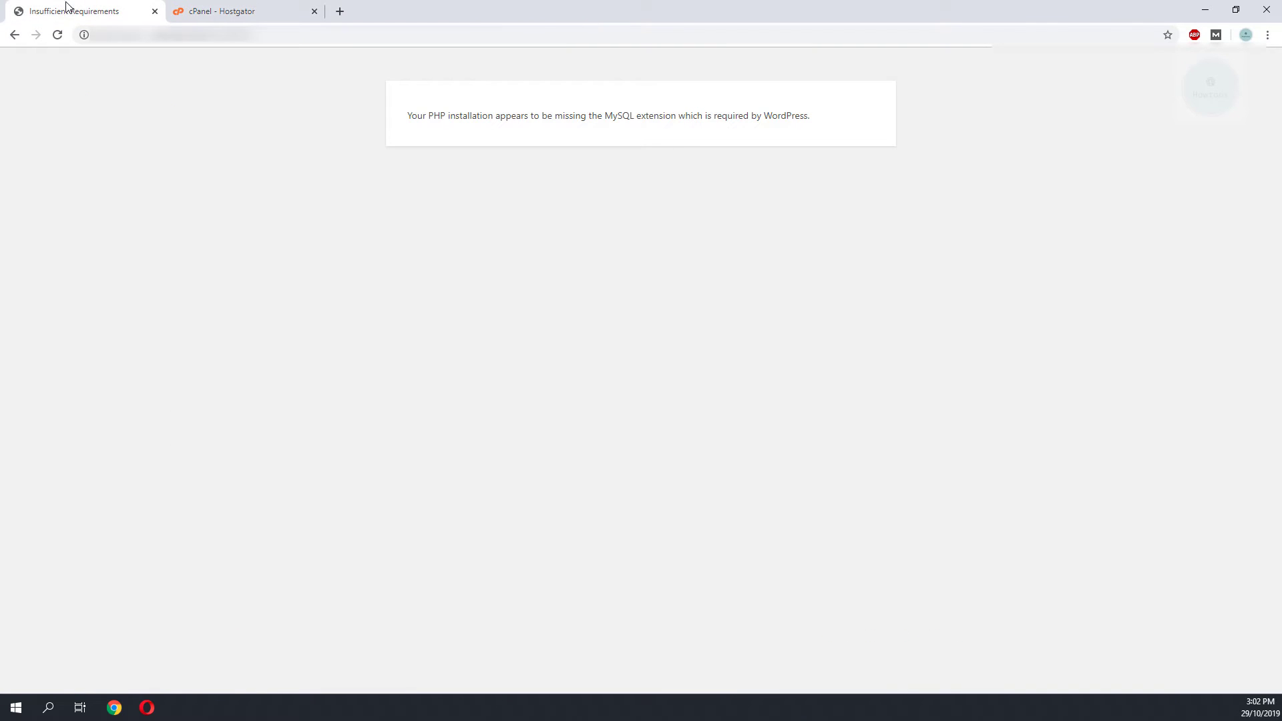
{"action": "left_click", "coordinate": [58, 35]}
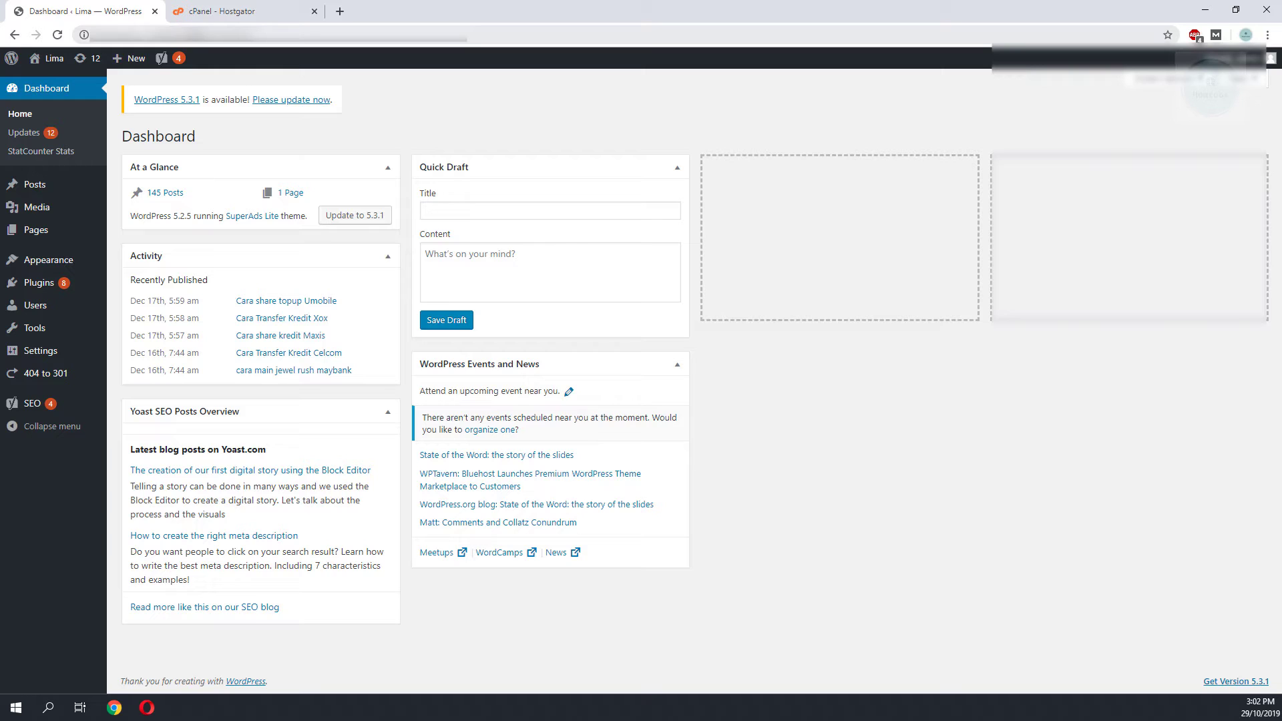
{"action": "left_click", "coordinate": [735, 27]}
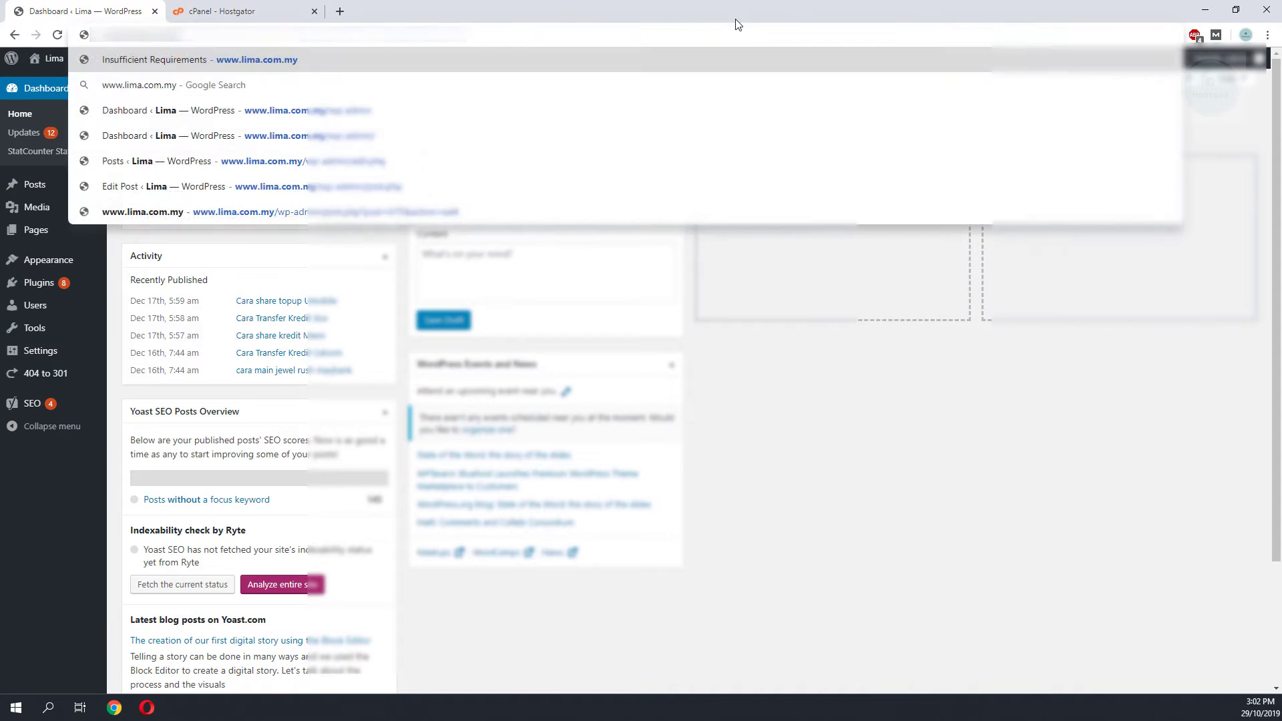
{"action": "key", "text": "Return"}
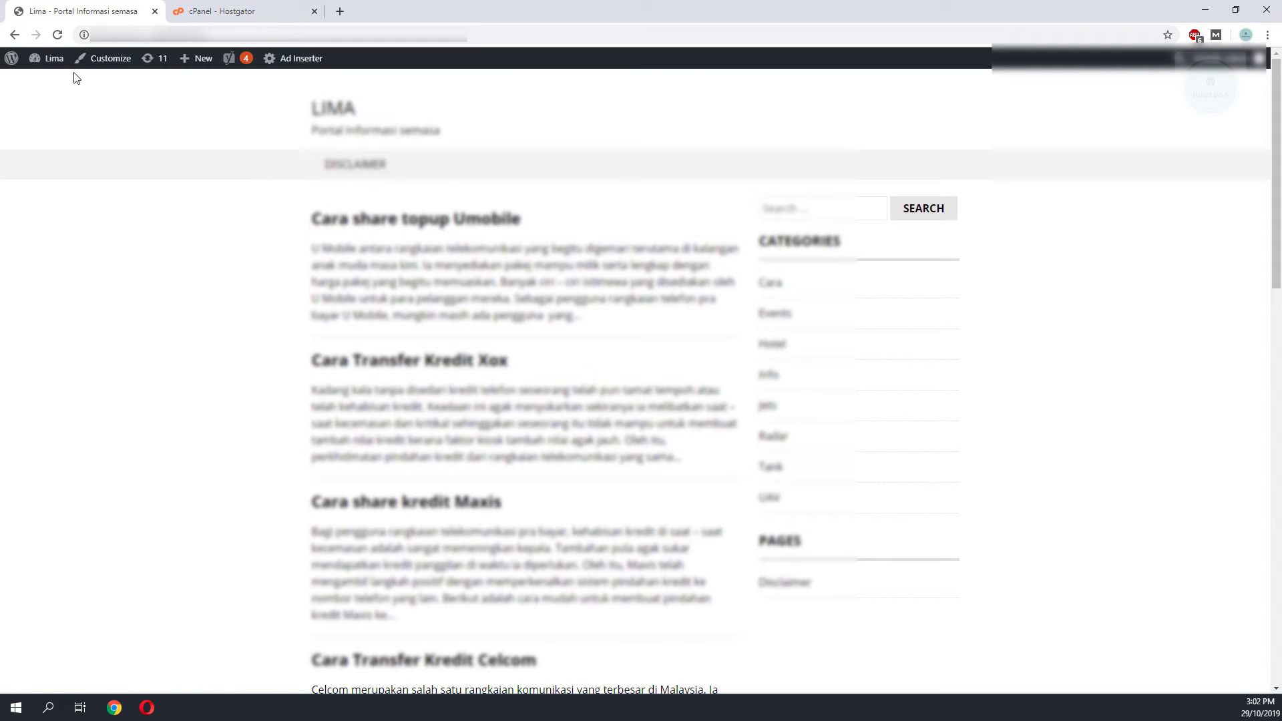
{"action": "left_click", "coordinate": [14, 34]}
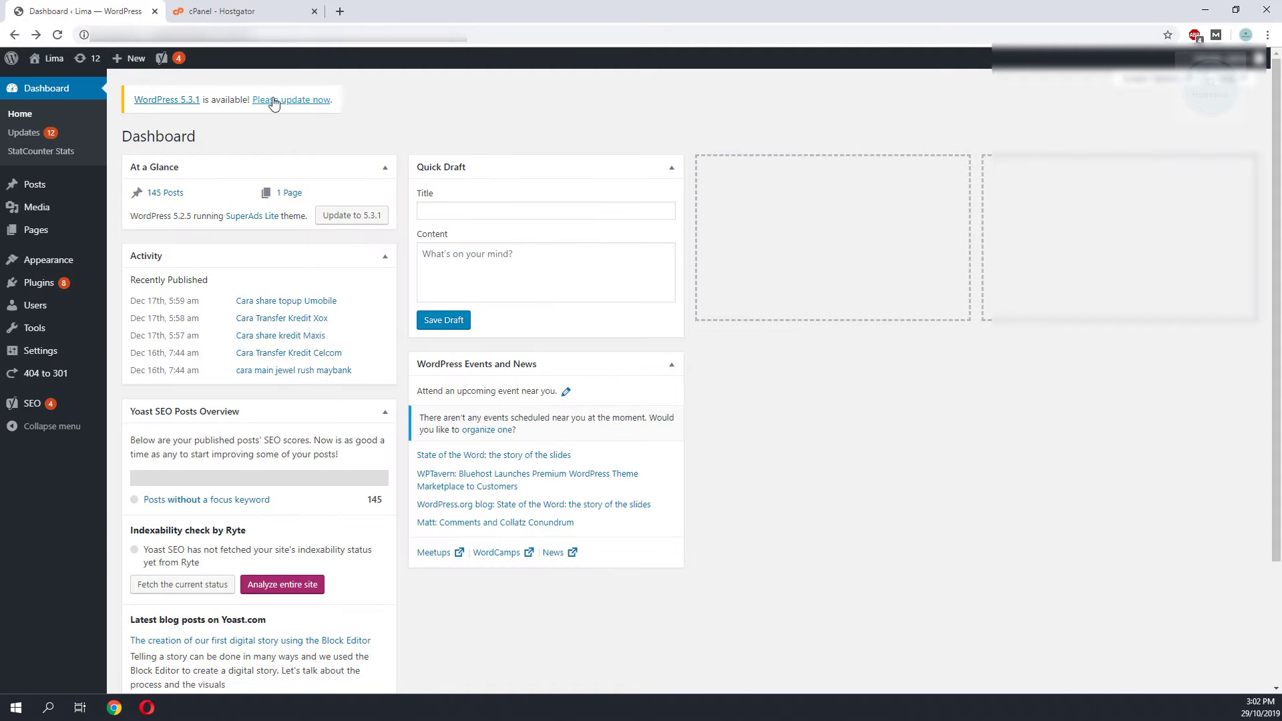
Update WordPress to 5.3.1 from the 'Please update now' dashboard notice
{"action": "left_click", "coordinate": [278, 100]}
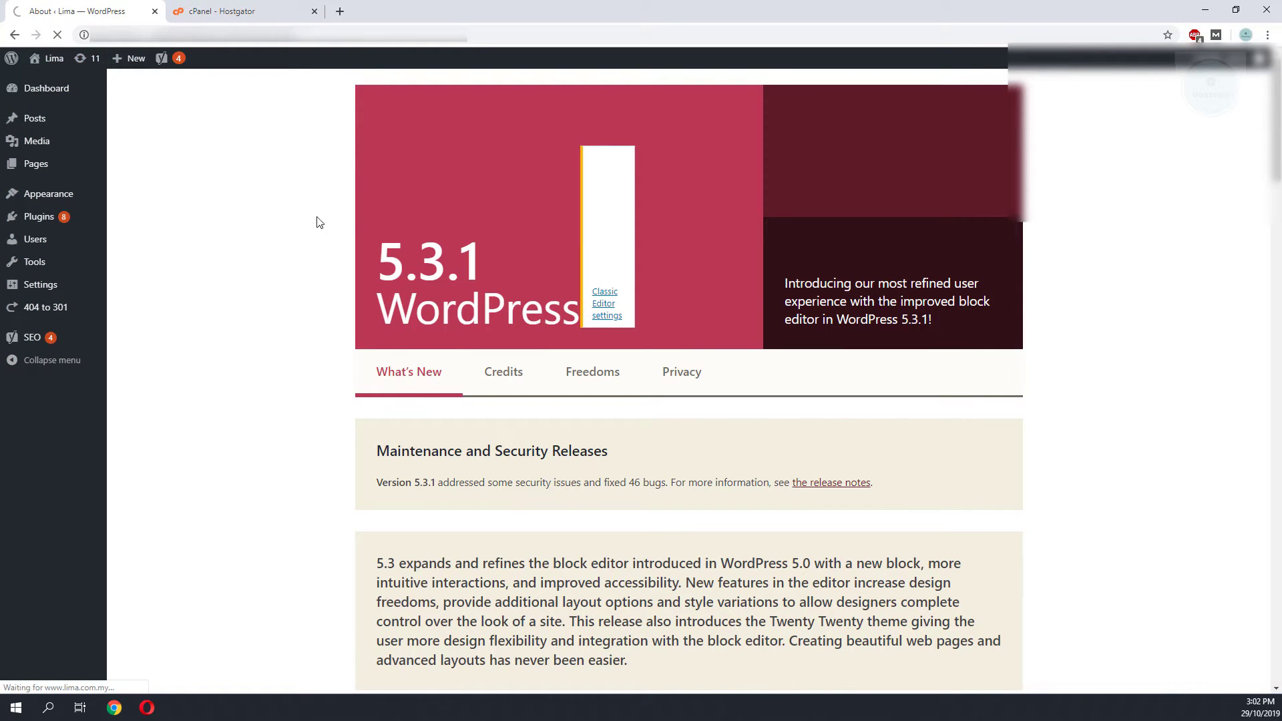
{"action": "left_click_drag", "start_coordinate": [390, 239], "coordinate": [620, 372]}
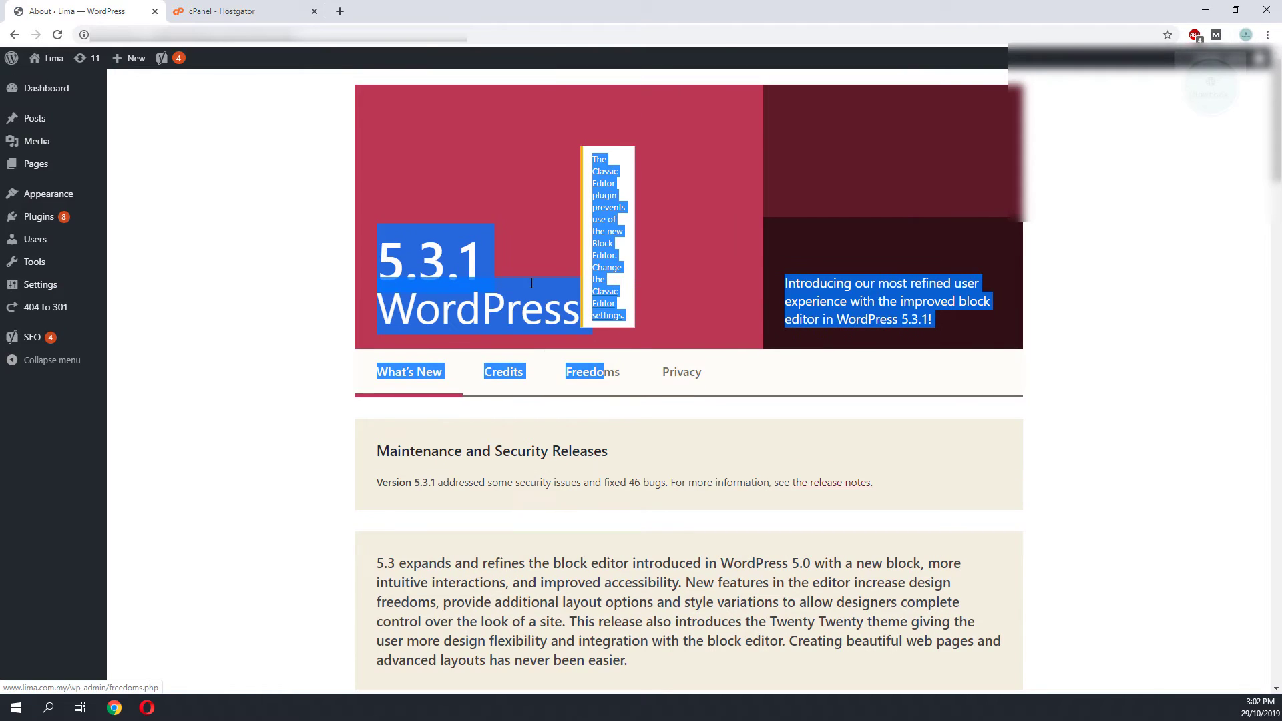
{"action": "left_click", "coordinate": [327, 264]}
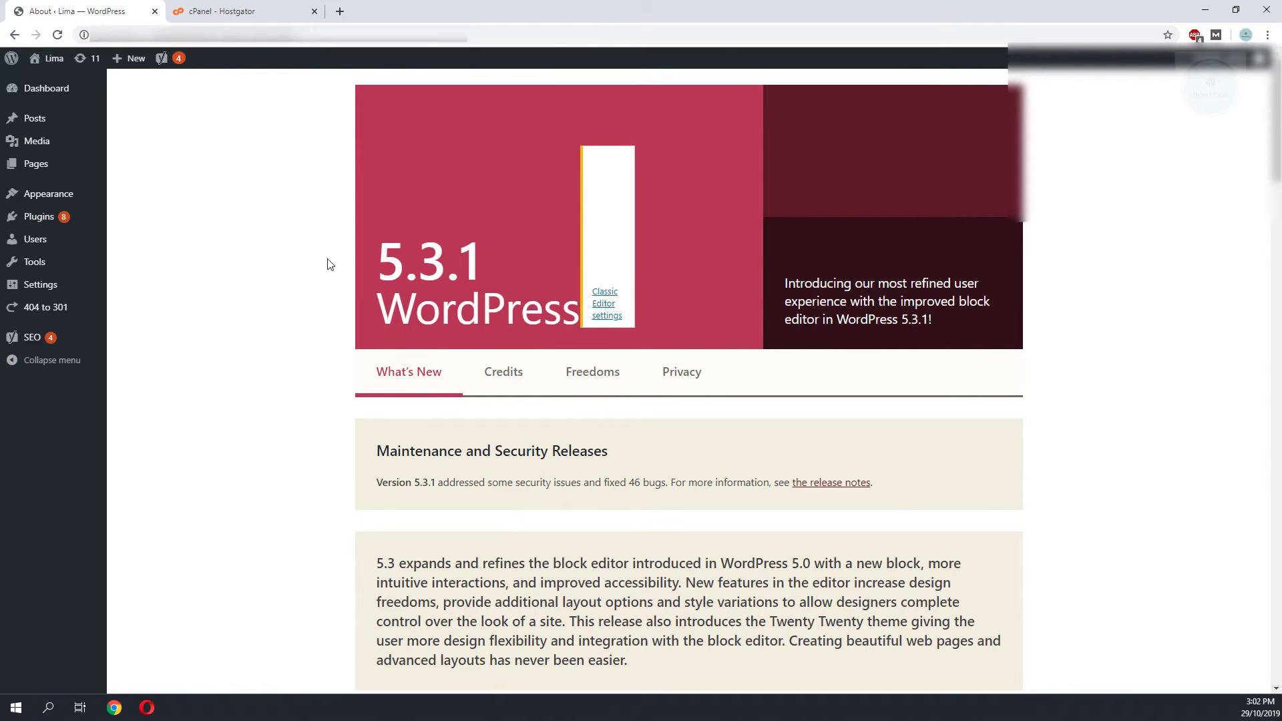
Set the account's .php handler in cPanel back to PHP 7.1
{"action": "left_click", "coordinate": [211, 13]}
{"action": "left_click", "coordinate": [585, 233]}
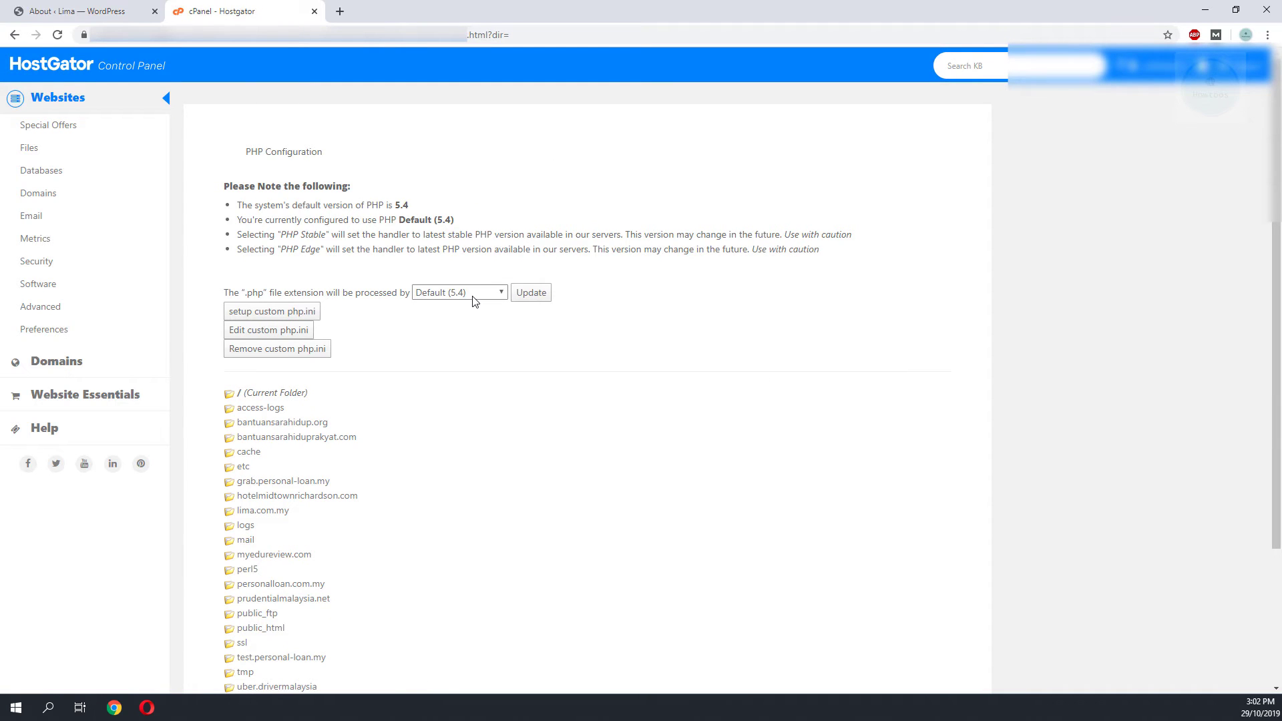
{"action": "left_click", "coordinate": [473, 295]}
{"action": "left_click", "coordinate": [453, 348]}
{"action": "left_click", "coordinate": [536, 300]}
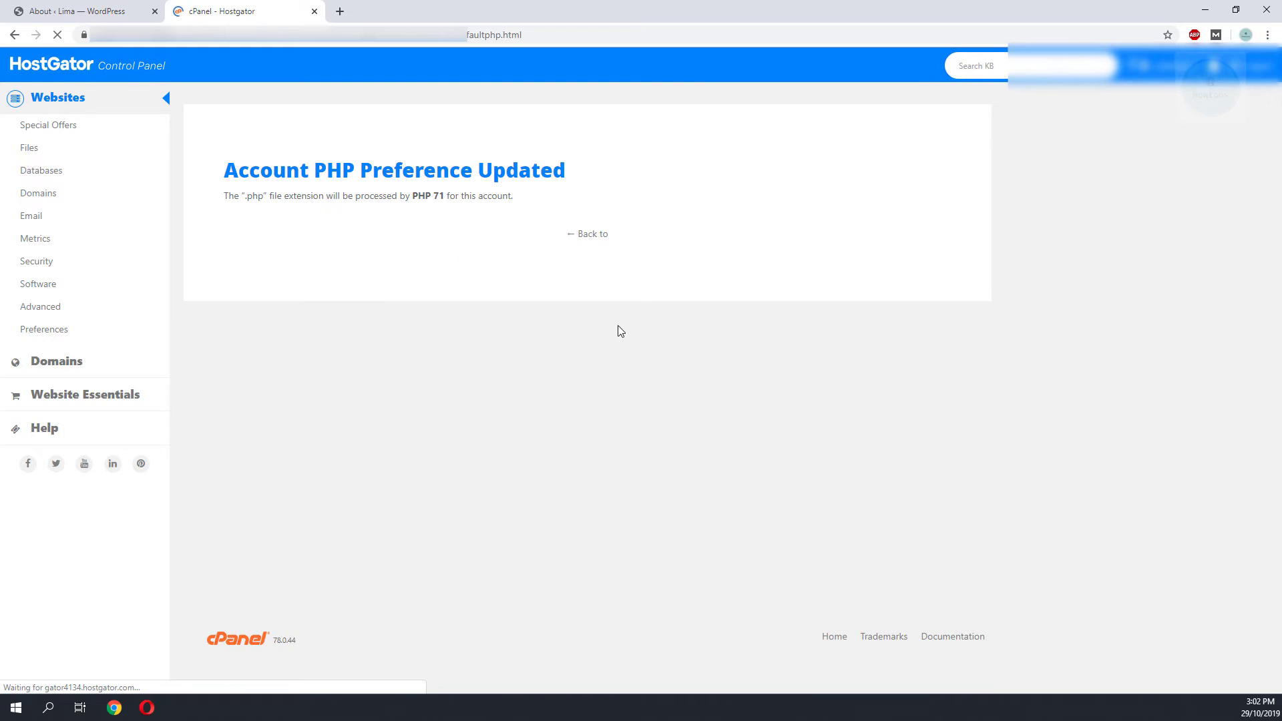
{"action": "left_click", "coordinate": [100, 11]}
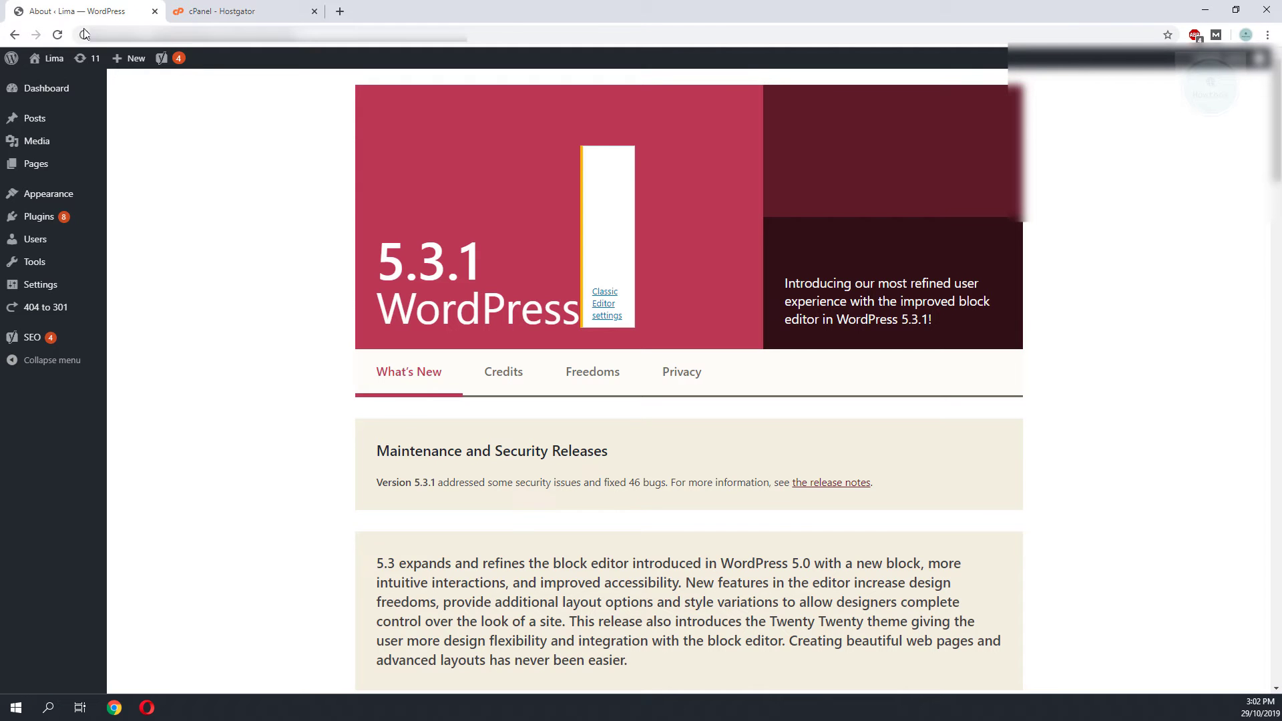
{"action": "left_click", "coordinate": [690, 34]}
{"action": "type", "text": "www.lima.com.my"}
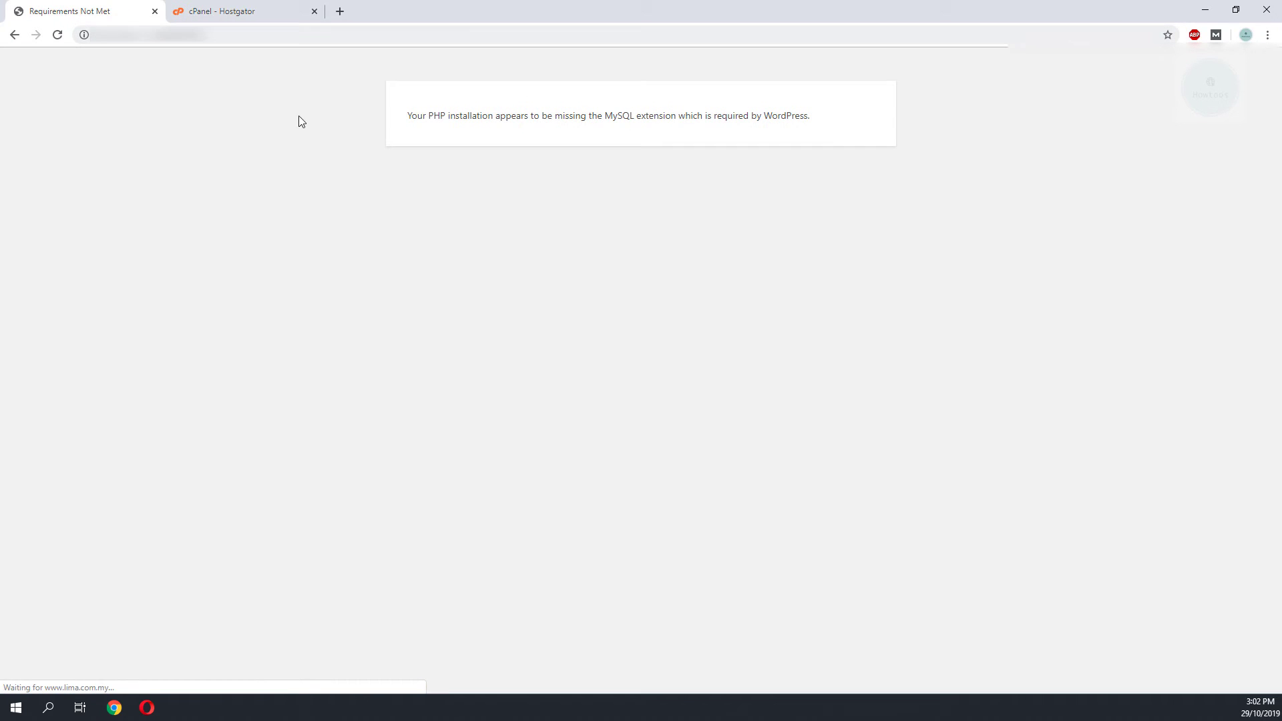
Go back on the site to confirm it still shows the missing MySQL extension error
{"action": "left_click", "coordinate": [12, 36]}
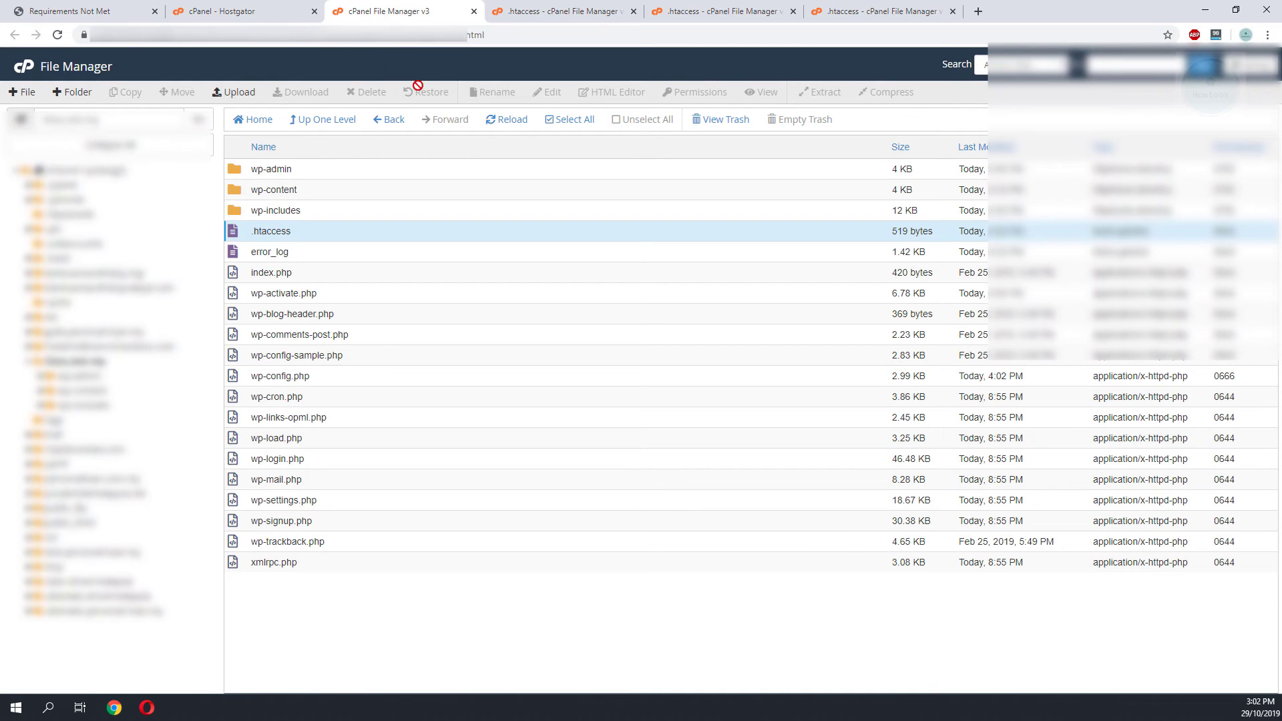
Refresh File Manager and view error_log, which lists only Imagick version warnings
{"action": "left_click", "coordinate": [503, 124]}
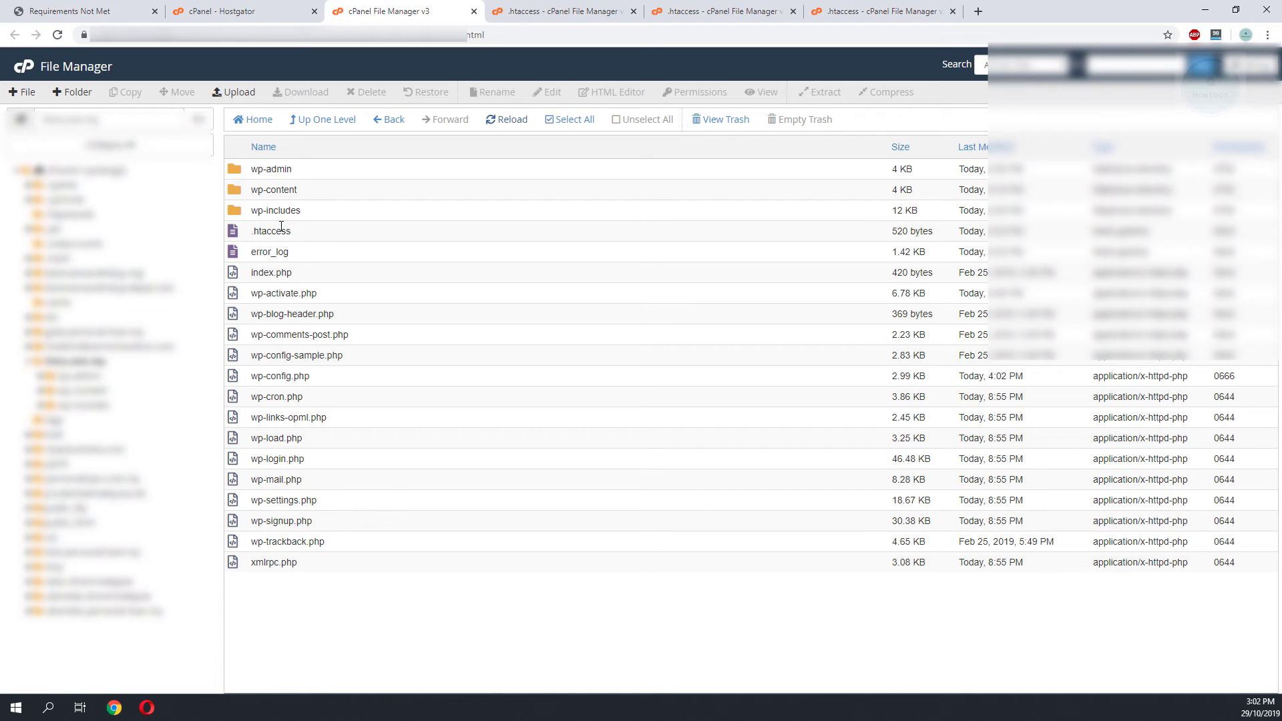
{"action": "left_click", "coordinate": [269, 252]}
{"action": "right_click", "coordinate": [267, 254]}
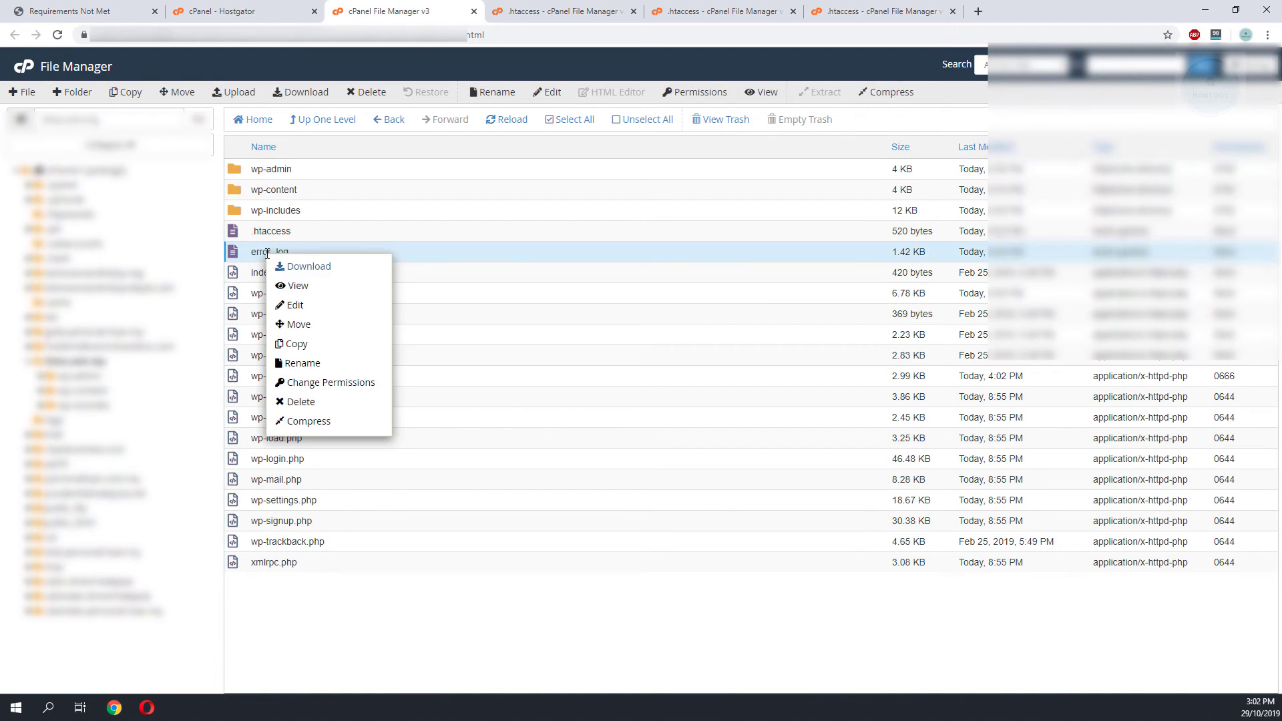
{"action": "left_click", "coordinate": [294, 289]}
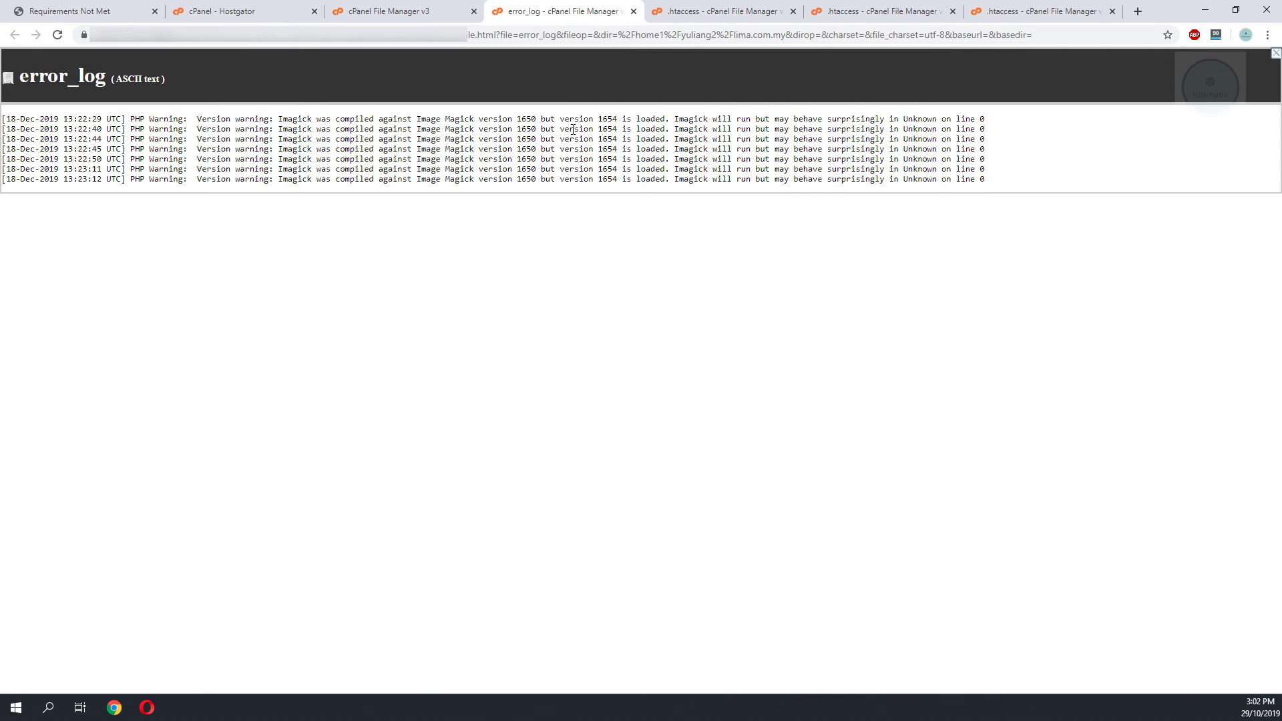
{"action": "double_click", "coordinate": [572, 130]}
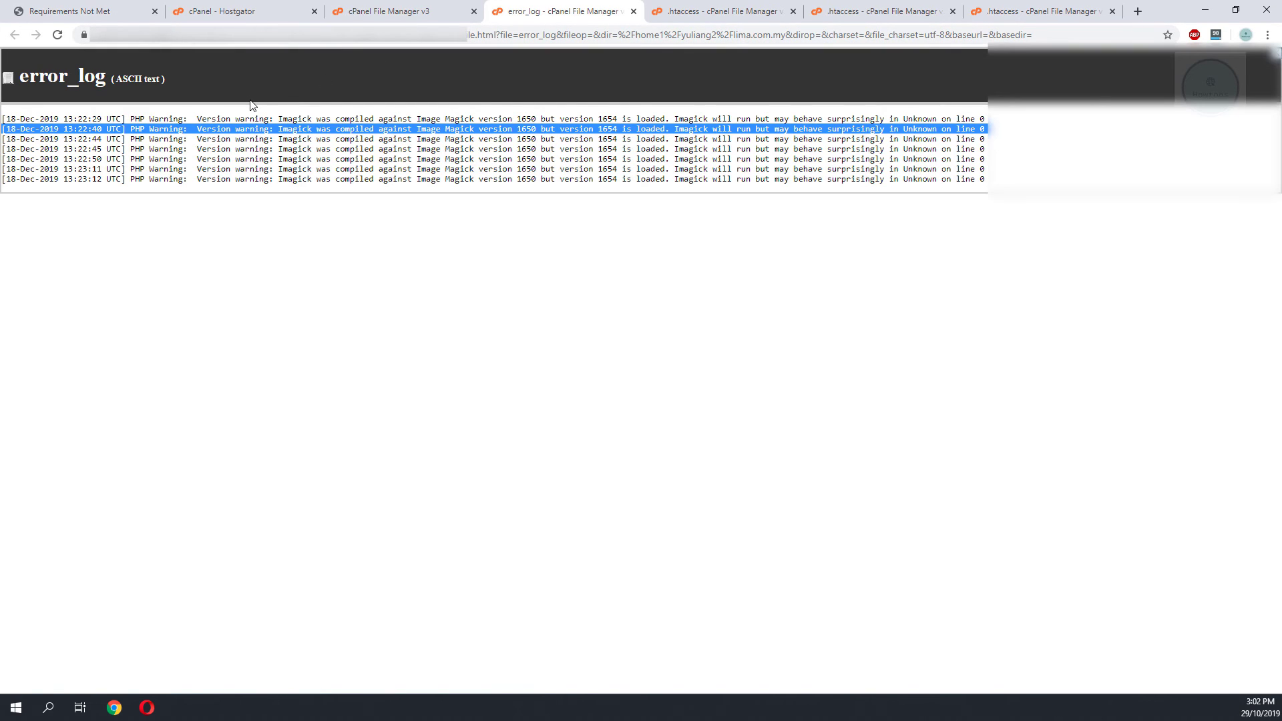
{"action": "left_click", "coordinate": [388, 12]}
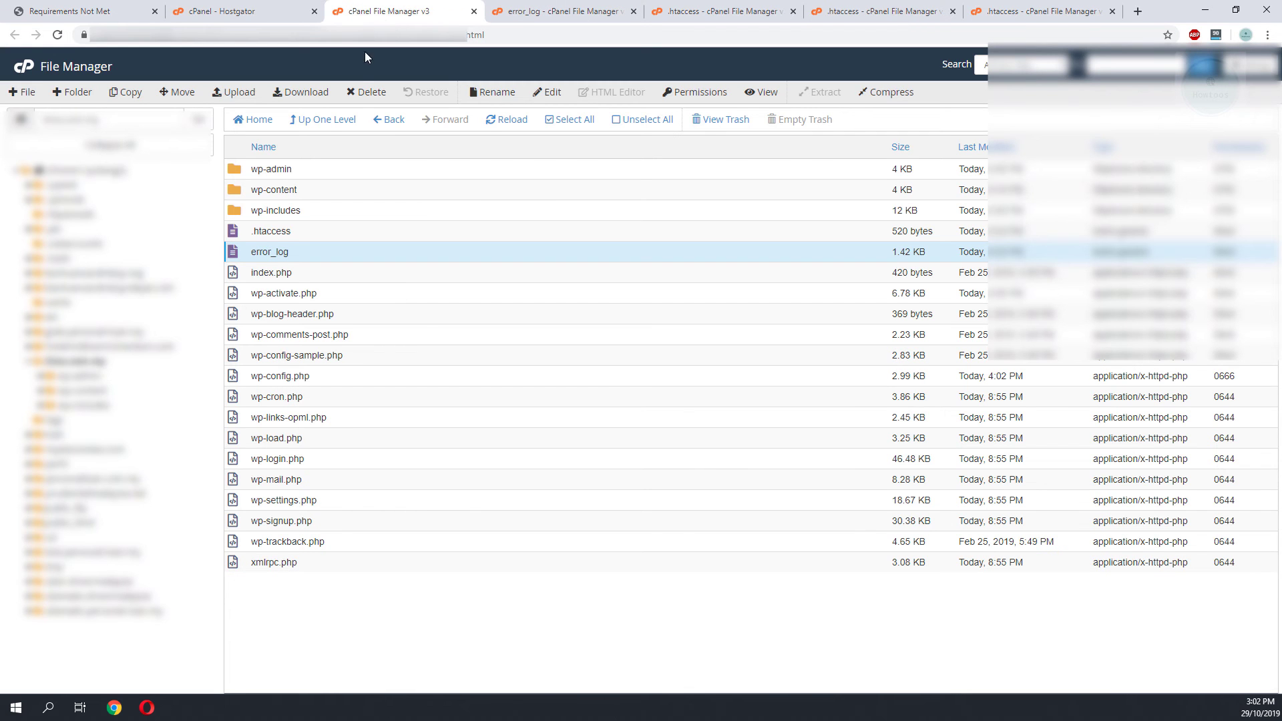
Delete the ea-php70 handler block (lines 17–23) from .htaccess and save the file
{"action": "right_click", "coordinate": [264, 237]}
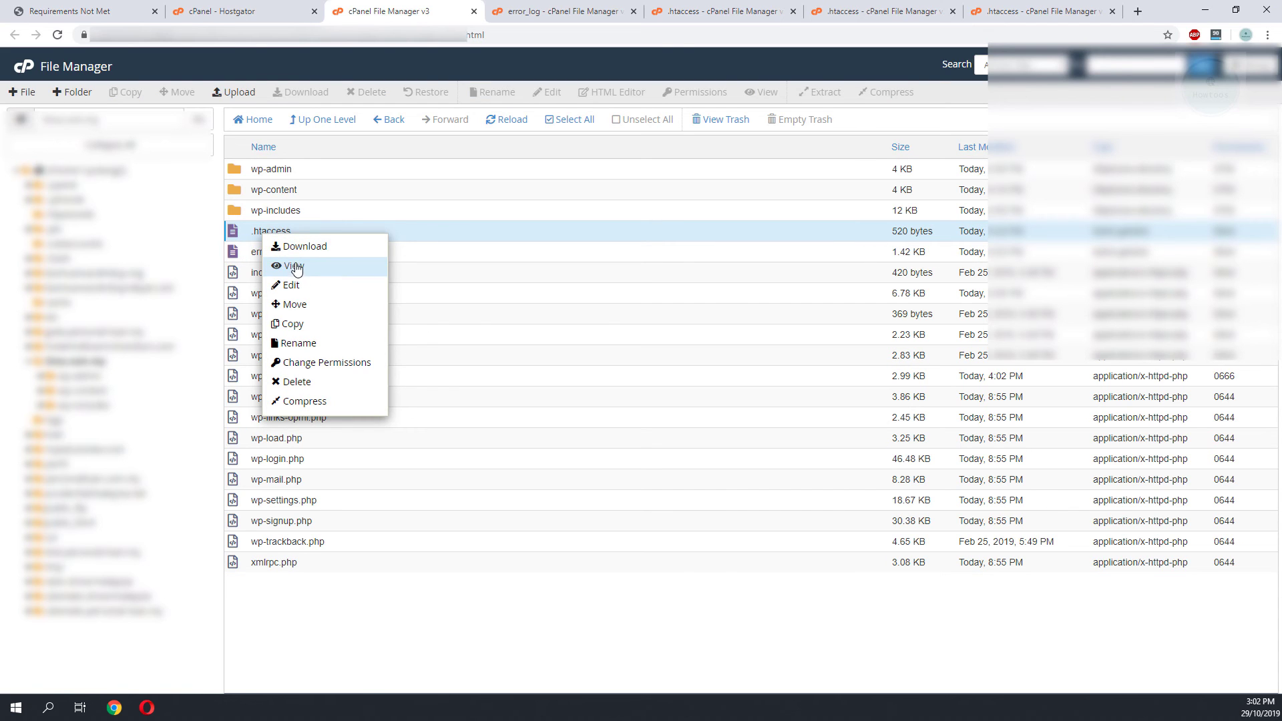
{"action": "left_click", "coordinate": [302, 285]}
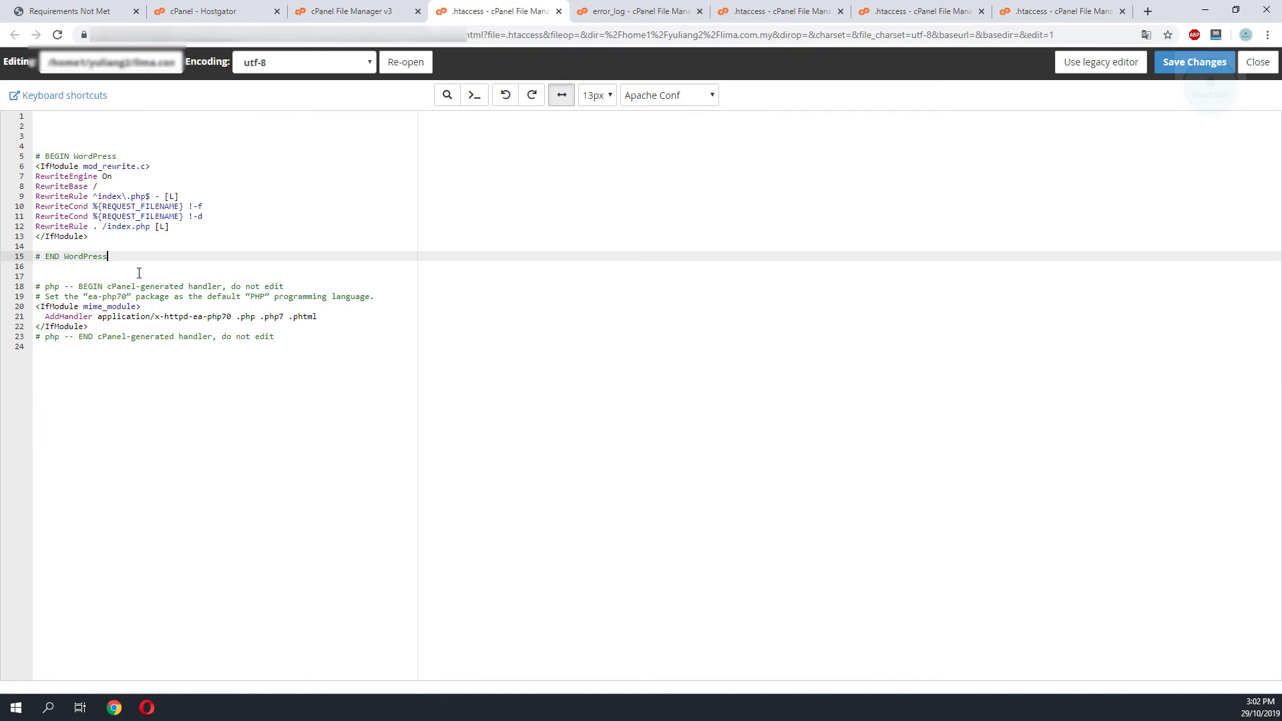
{"action": "left_click", "coordinate": [139, 274]}
{"action": "left_click_drag", "start_coordinate": [155, 290], "coordinate": [227, 385]}
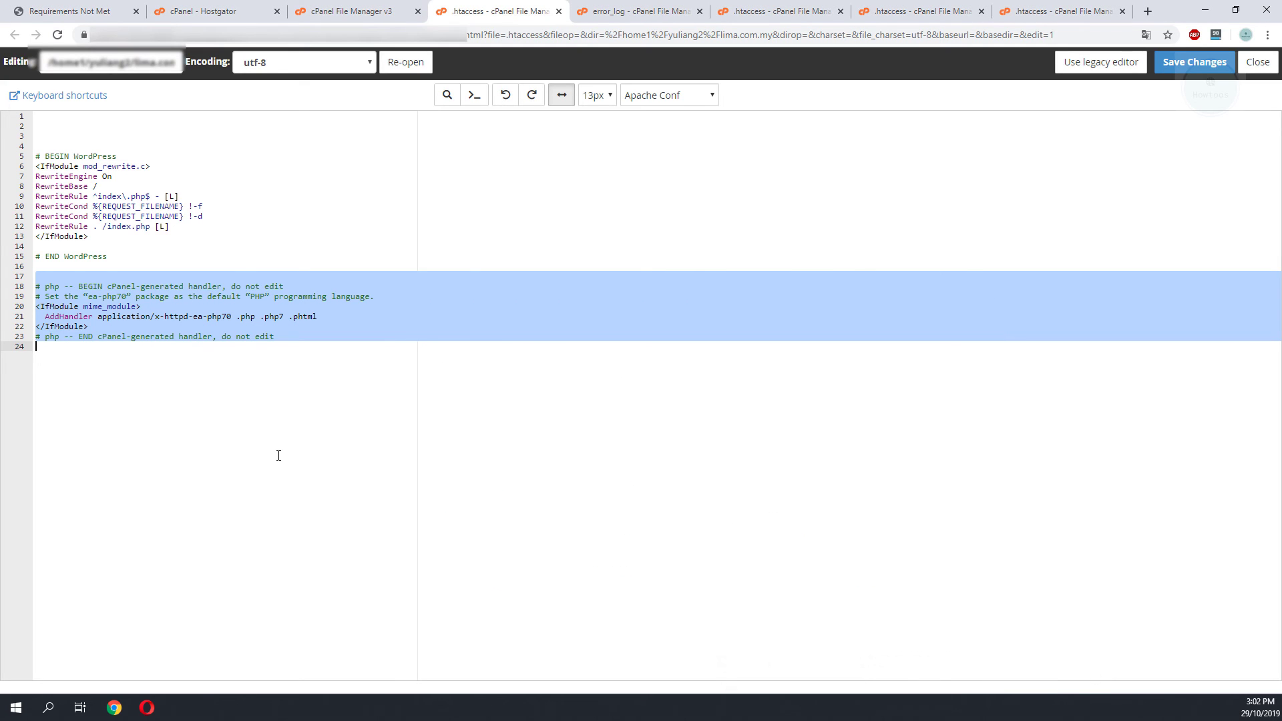
{"action": "left_click", "coordinate": [113, 364]}
{"action": "left_click", "coordinate": [53, 279], "text": "shift"}
{"action": "key", "text": "BackSpace"}
{"action": "left_click", "coordinate": [1197, 65]}
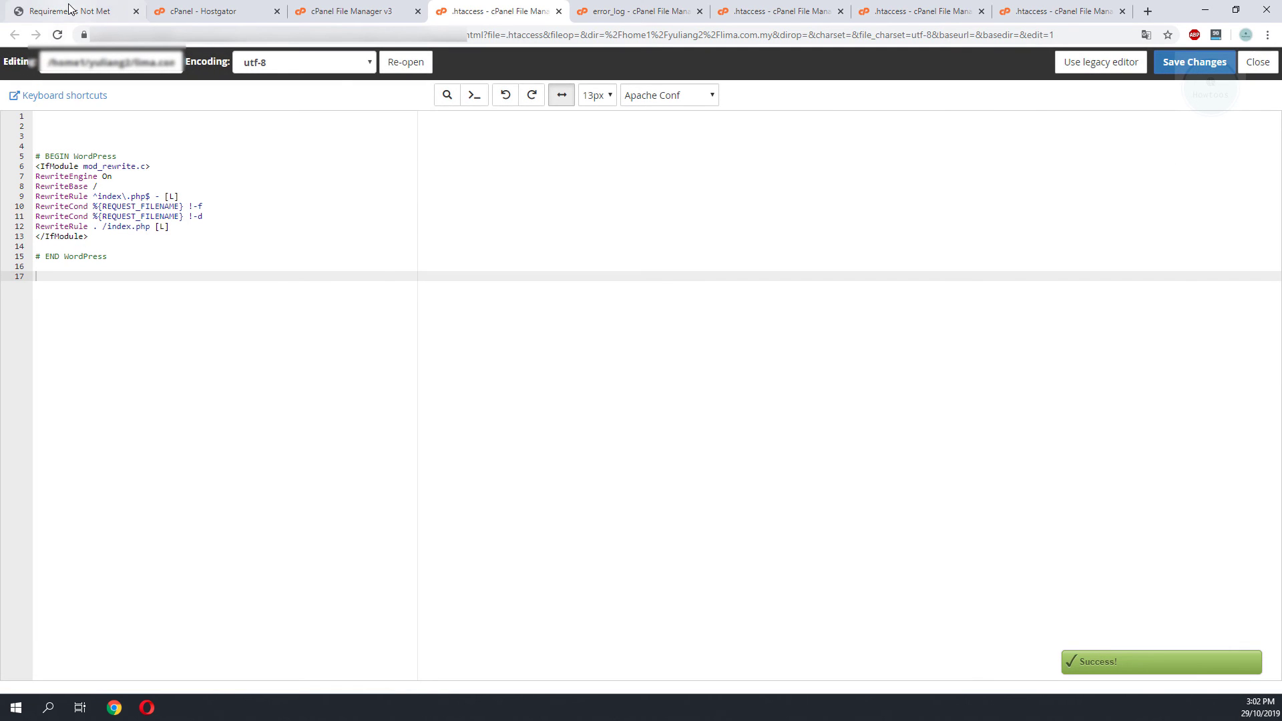
Reload the site and read the 'Cara share topup Umobile' post to confirm it loads
{"action": "left_click", "coordinate": [71, 9]}
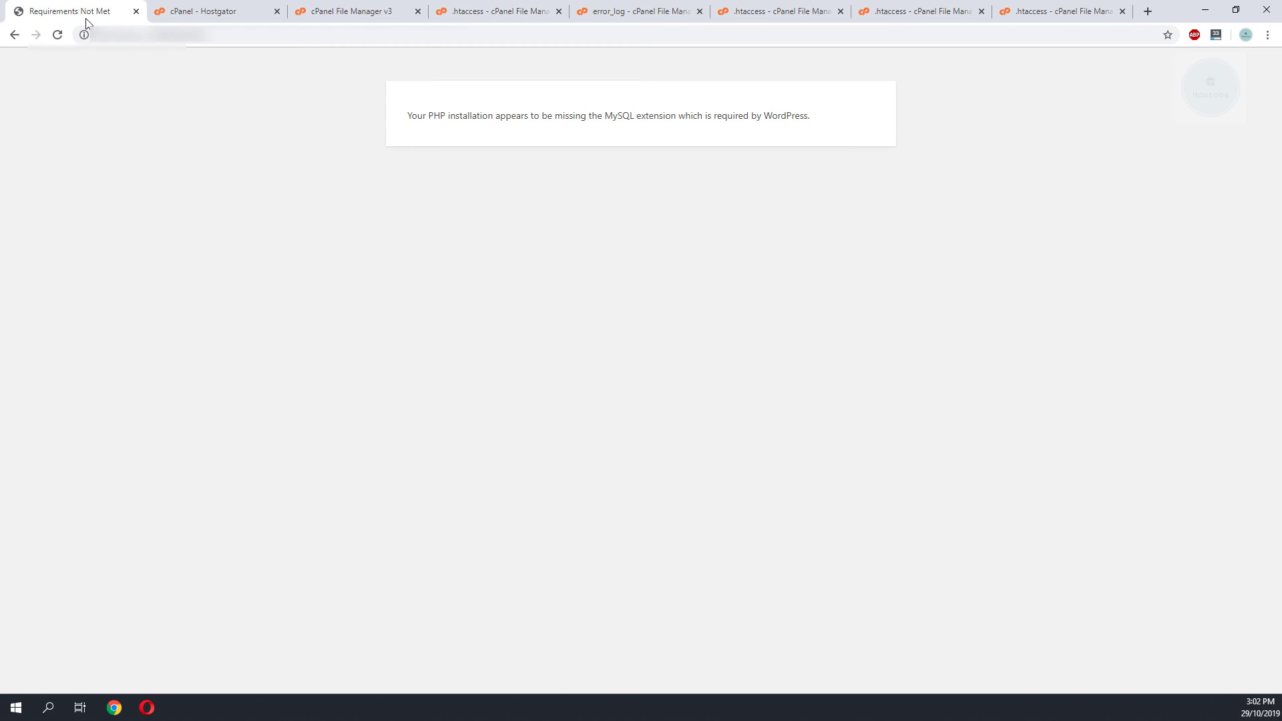
{"action": "left_click", "coordinate": [57, 35]}
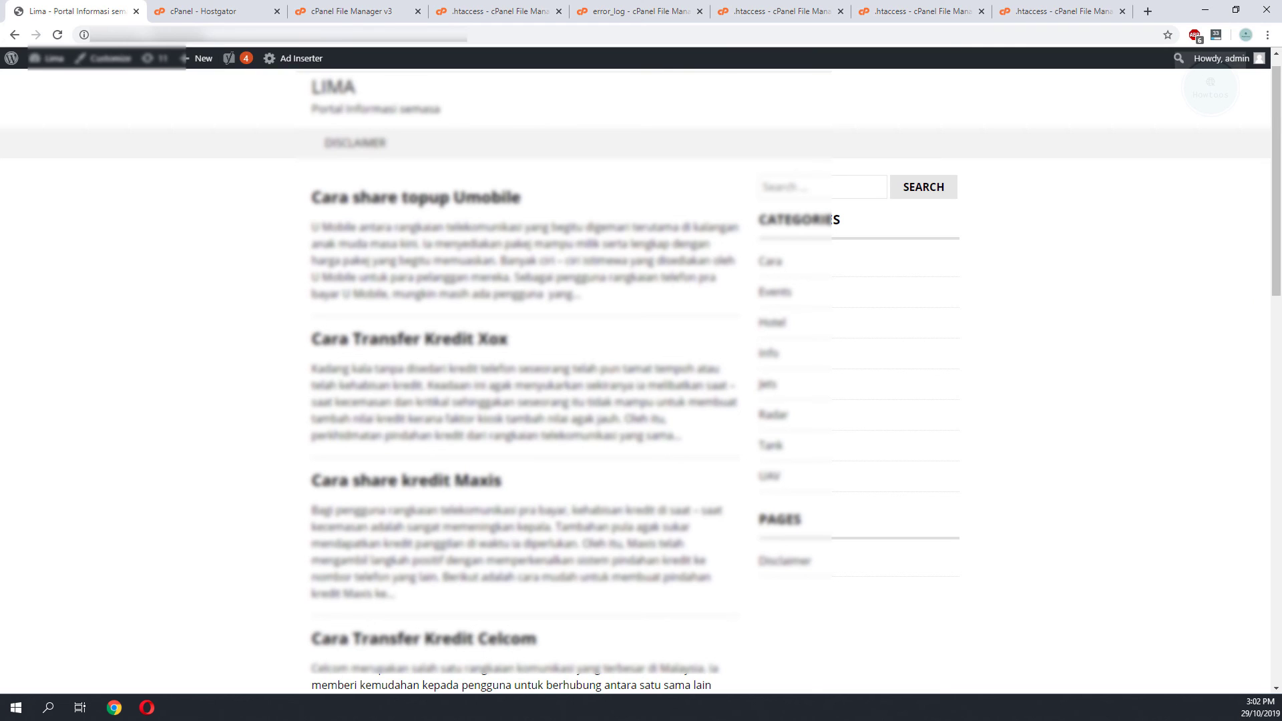
{"action": "left_click", "coordinate": [430, 200]}
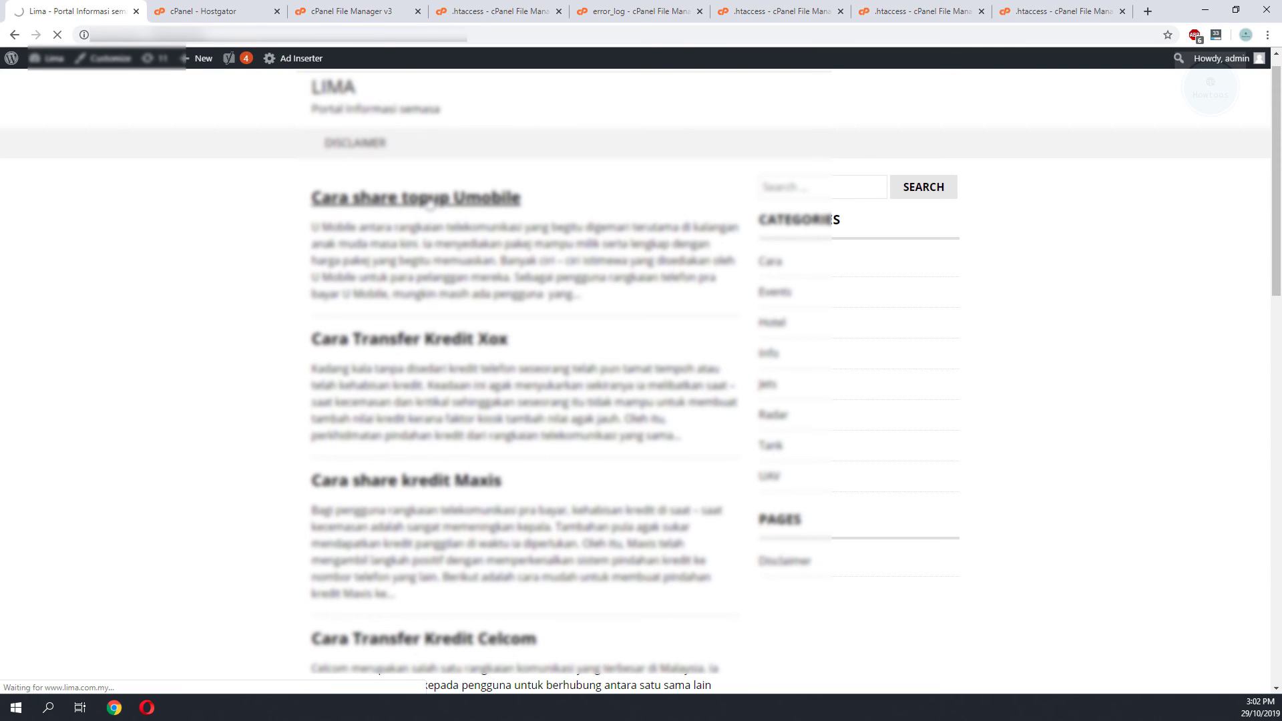
{"action": "scroll", "coordinate": [441, 227], "scroll_direction": "down", "scroll_amount": 10}
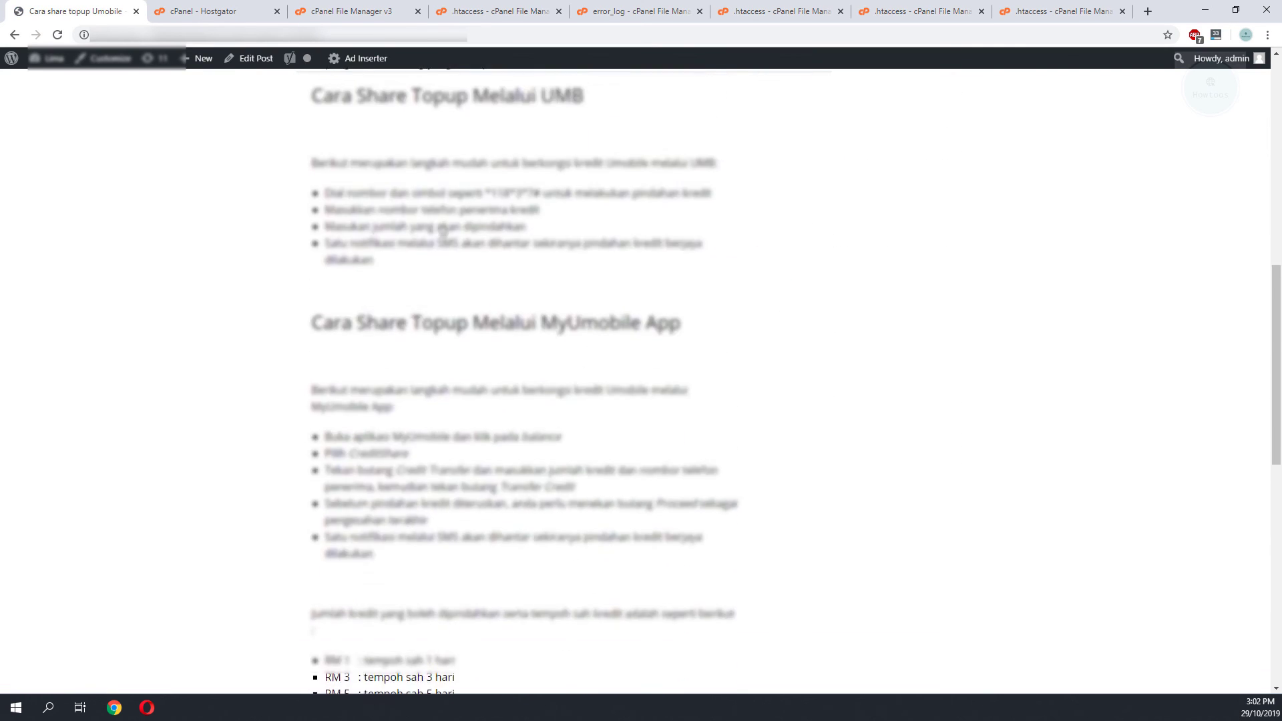
{"action": "scroll", "coordinate": [443, 229], "scroll_direction": "down", "scroll_amount": 10}
{"action": "scroll", "coordinate": [443, 229], "scroll_direction": "up", "scroll_amount": 15}
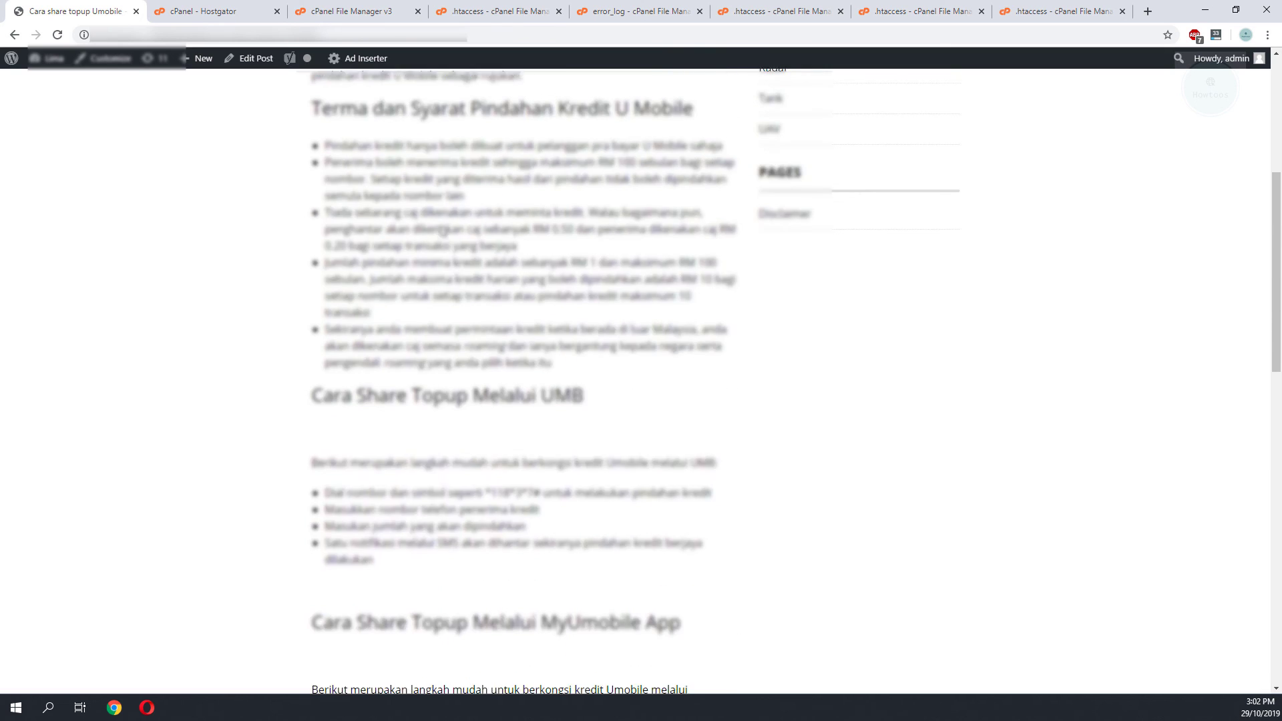
{"action": "scroll", "coordinate": [443, 229], "scroll_direction": "up", "scroll_amount": 6}
Browse the LIMA home page, the Disclaimer page and the Cara category
{"action": "left_click", "coordinate": [334, 116]}
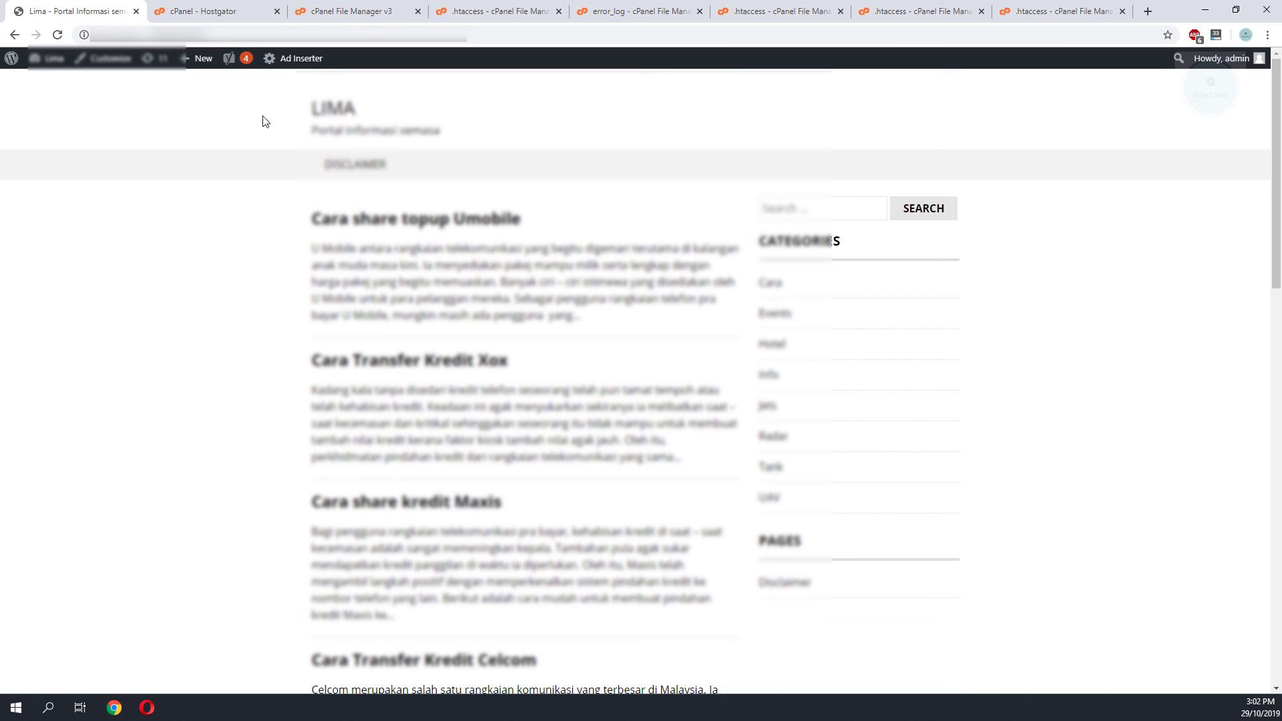
{"action": "left_click", "coordinate": [356, 164]}
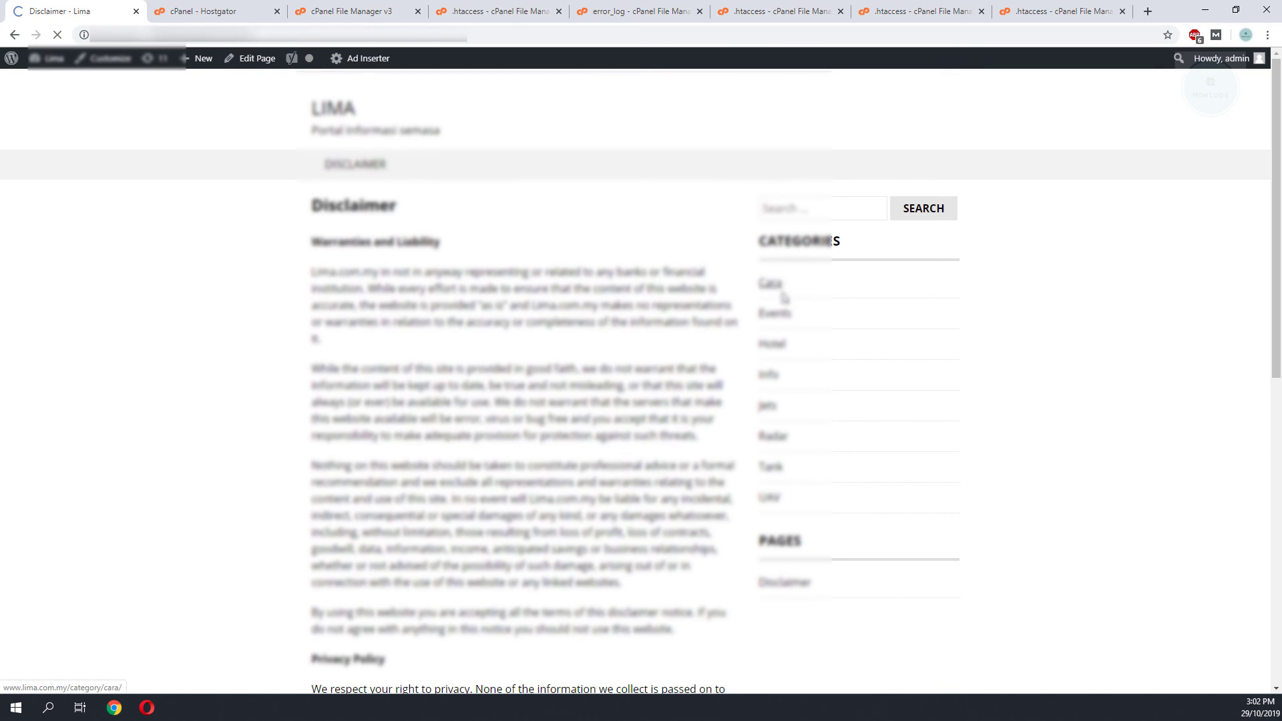
{"action": "left_click", "coordinate": [784, 297]}
Confirm cPanel's PHP version is still 7.0, then open the site's Disclaimer page
{"action": "left_click", "coordinate": [226, 9]}
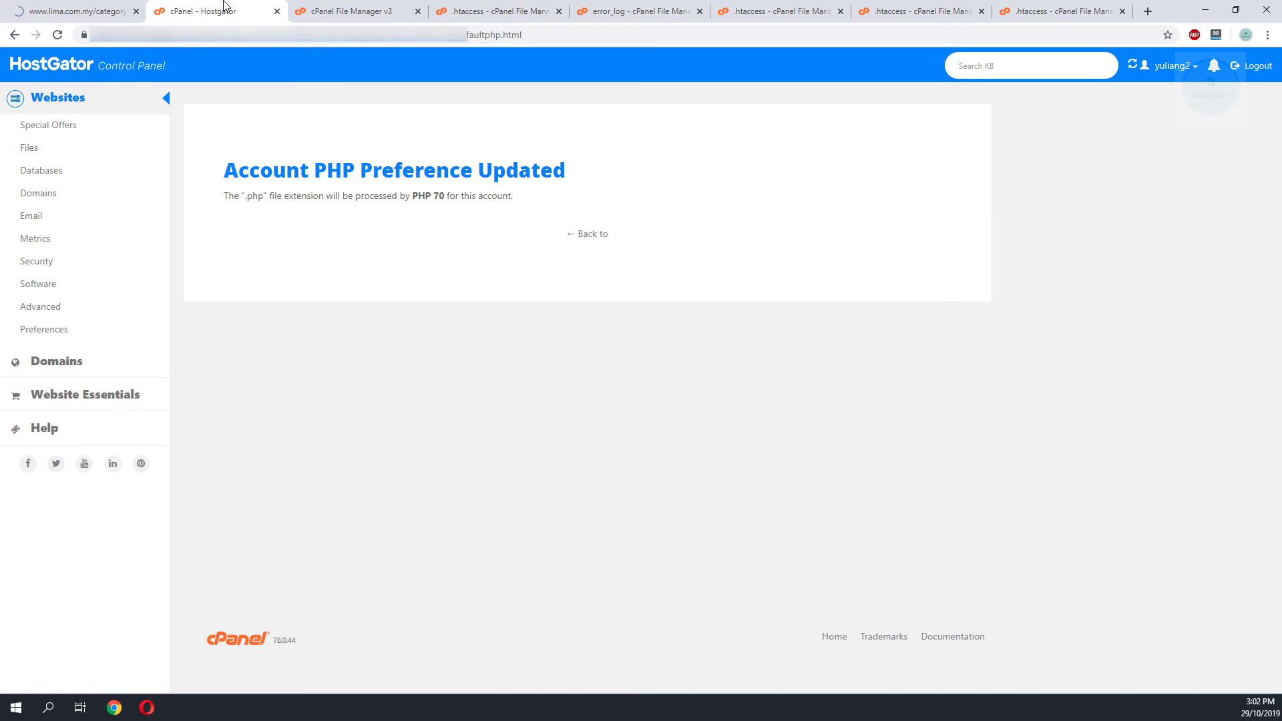
{"action": "left_click", "coordinate": [585, 234]}
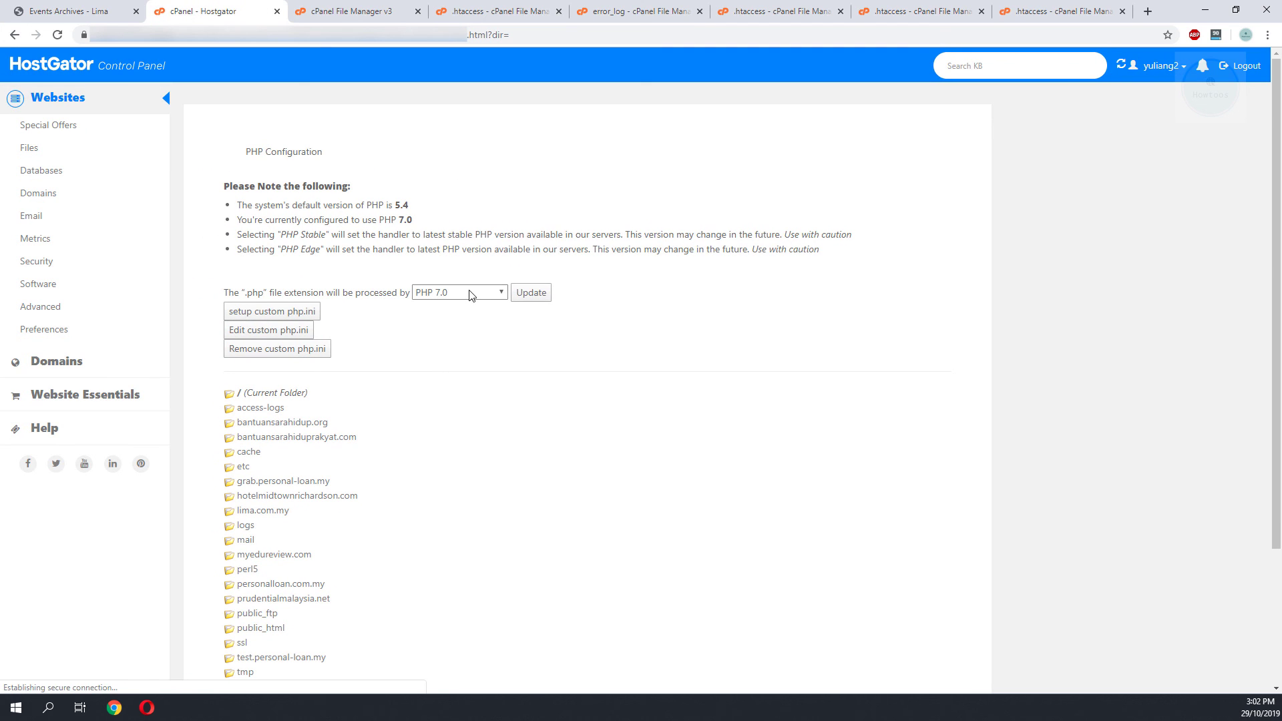
{"action": "left_click", "coordinate": [470, 296]}
{"action": "left_click", "coordinate": [453, 289]}
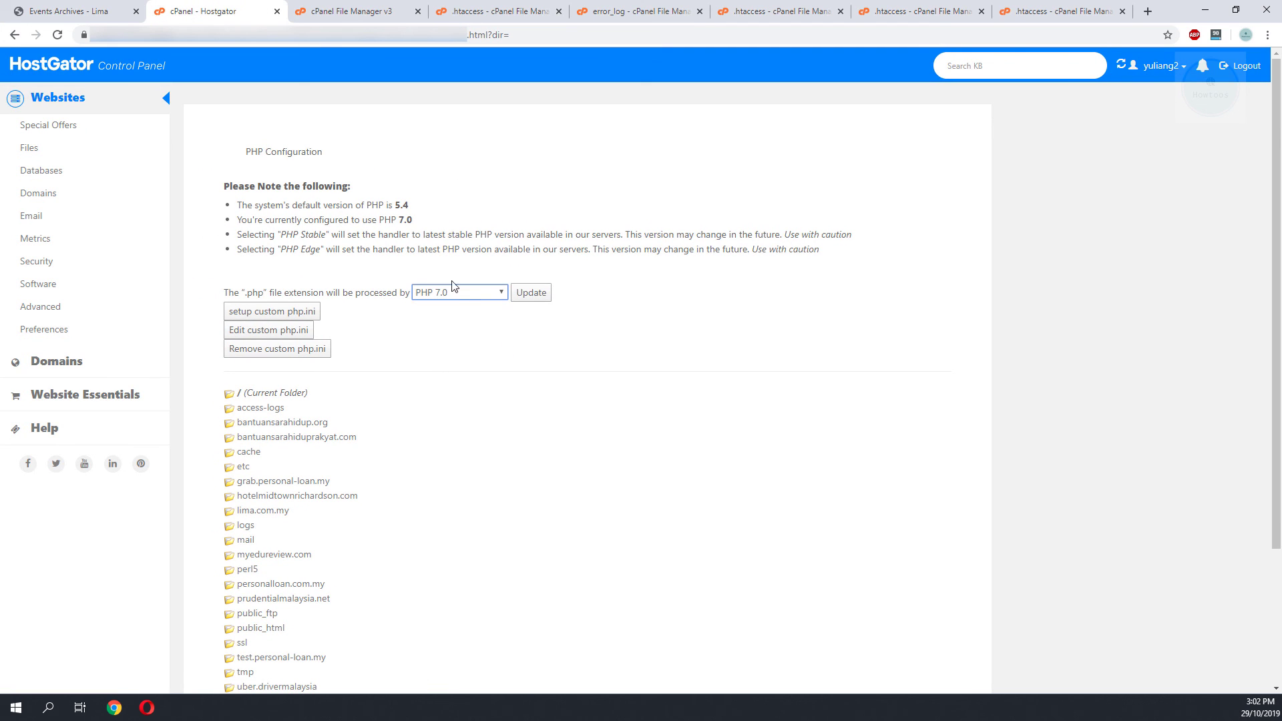
{"action": "left_click", "coordinate": [48, 6]}
{"action": "left_click", "coordinate": [402, 163]}
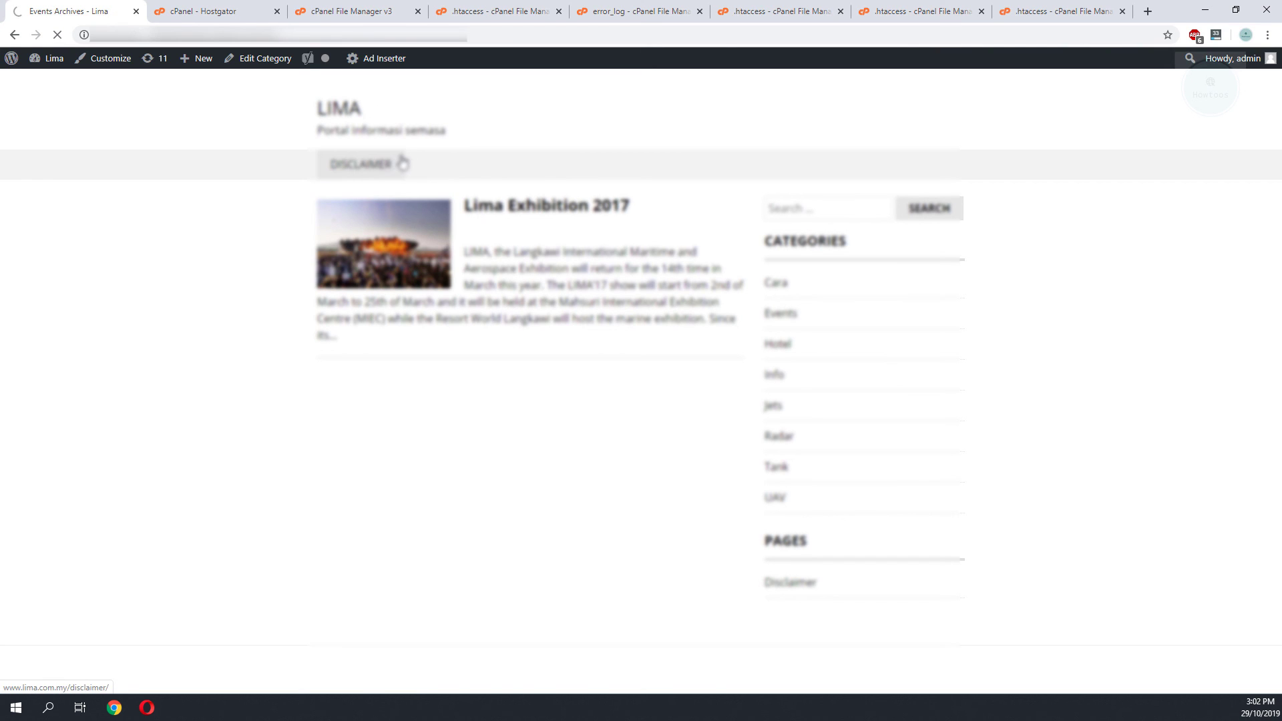